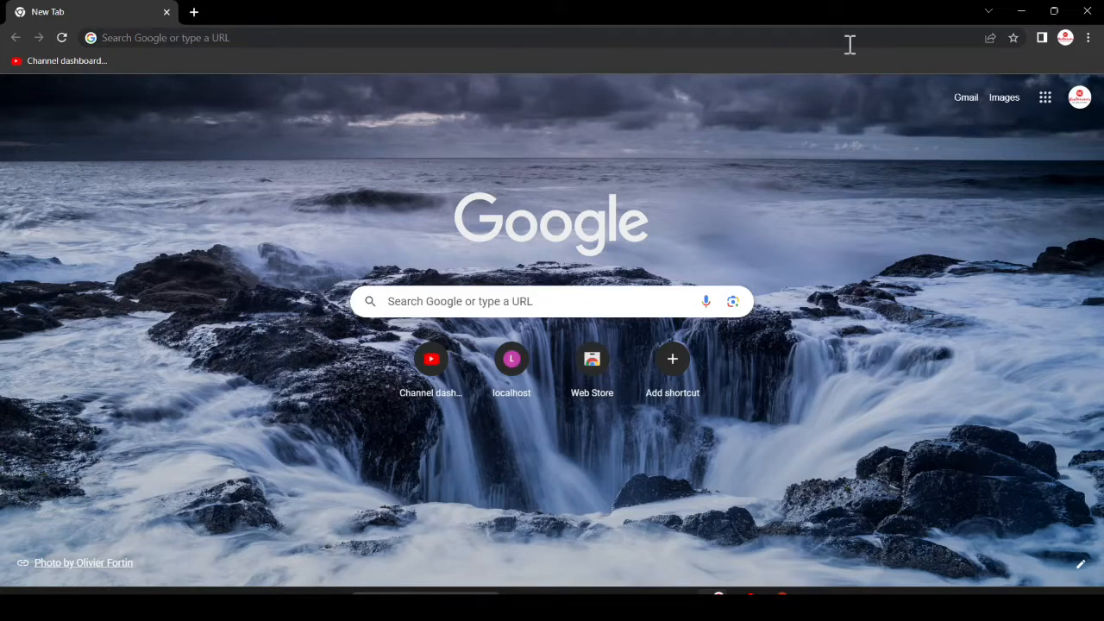
# Search Google for canva and open the official Canva website from the results
pyautogui.click(838, 37)
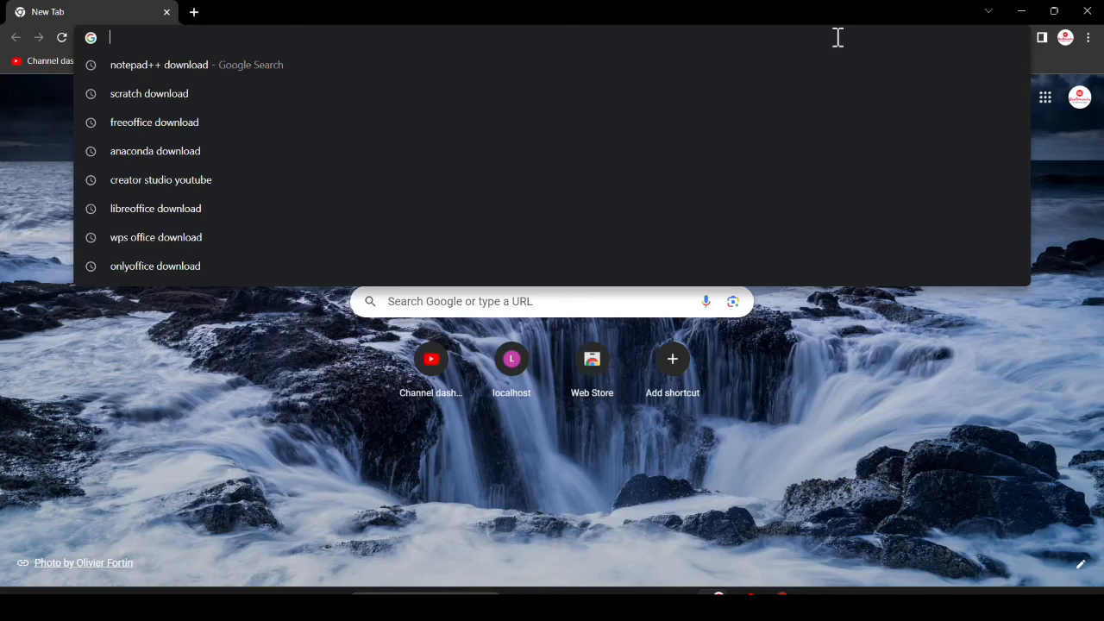
pyautogui.write('c')
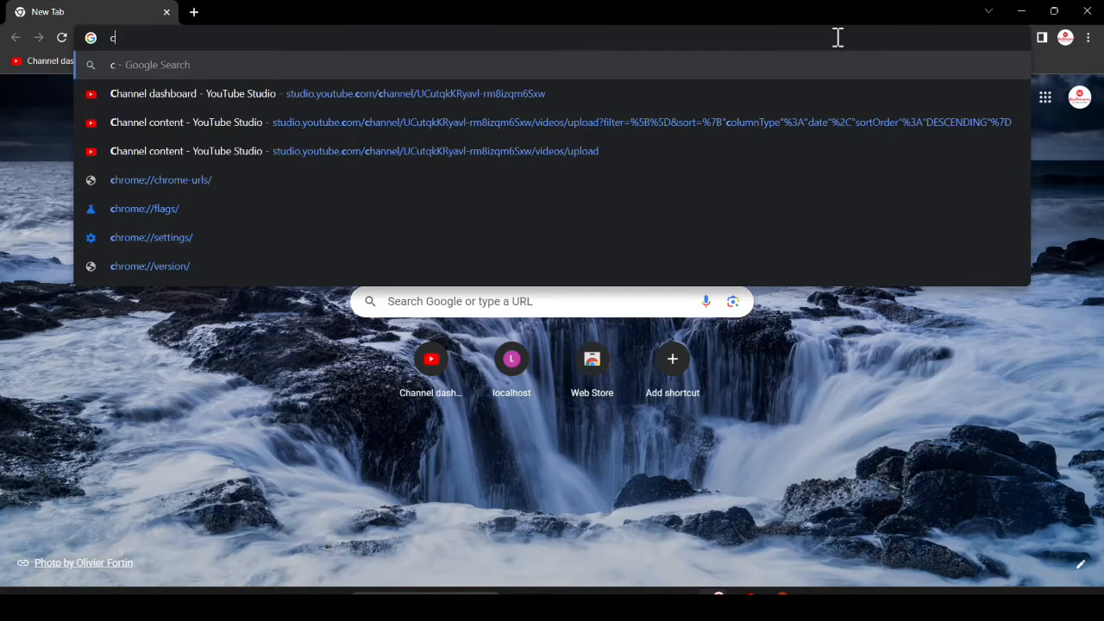
pyautogui.write('an')
pyautogui.press('Down')
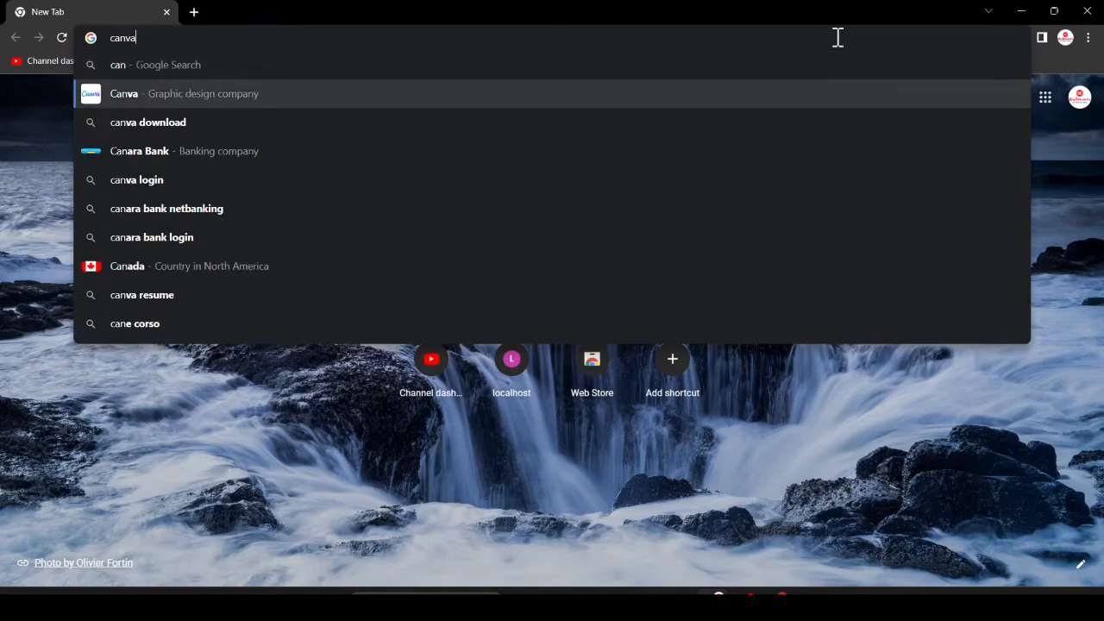
pyautogui.press('Return')
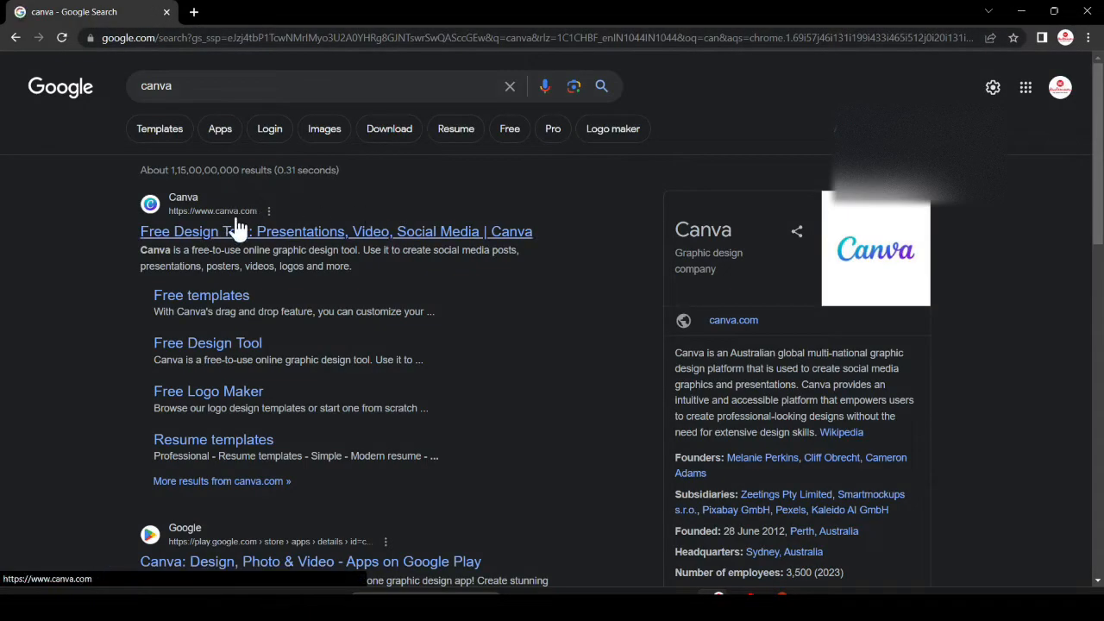
pyautogui.click(235, 228)
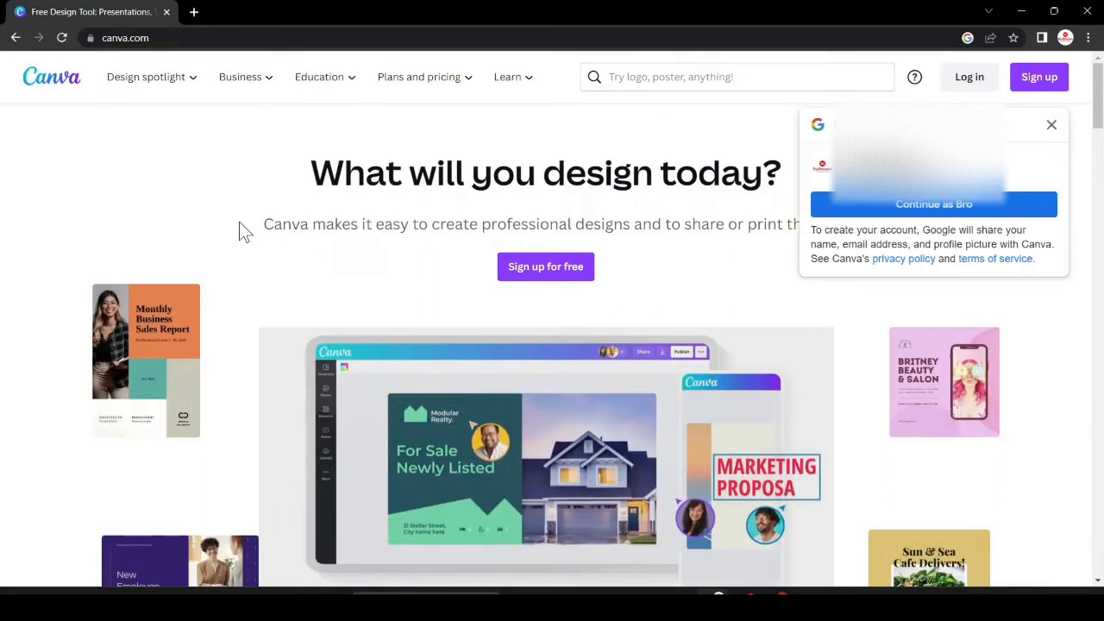
# Sign up to Canva with the existing Google account and dismiss the Canva Pro upgrade offer
pyautogui.click(571, 269)
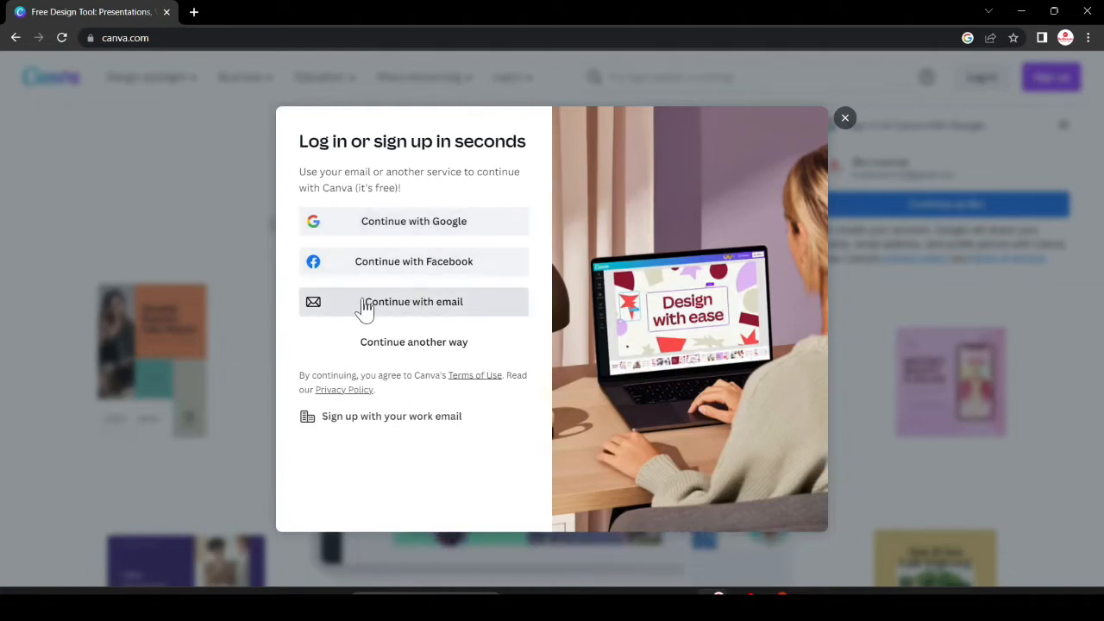
pyautogui.click(404, 229)
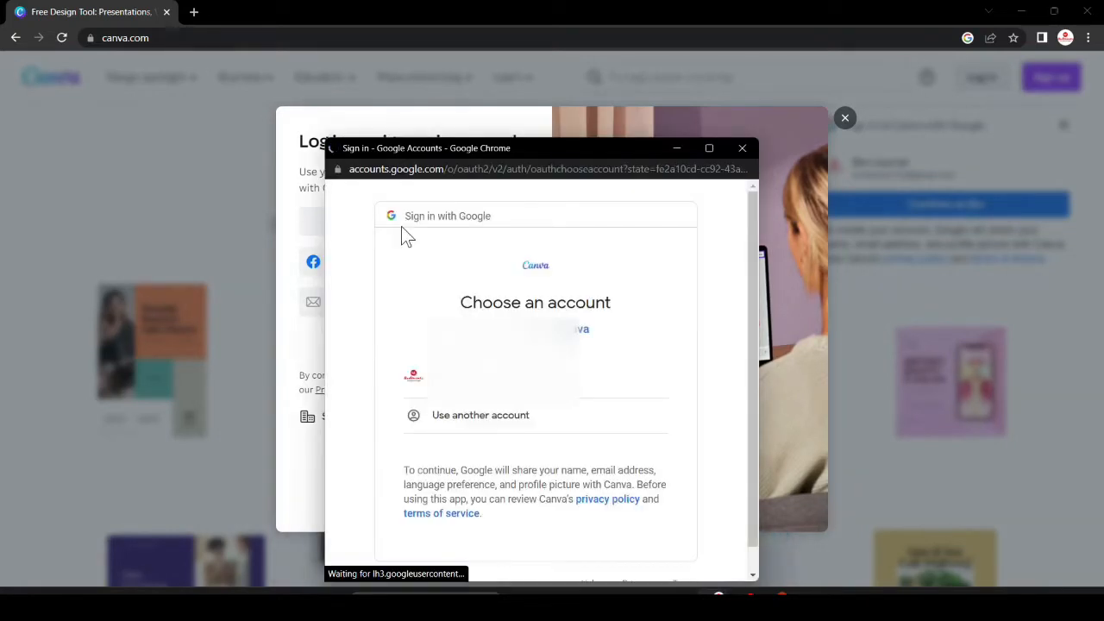
pyautogui.click(500, 375)
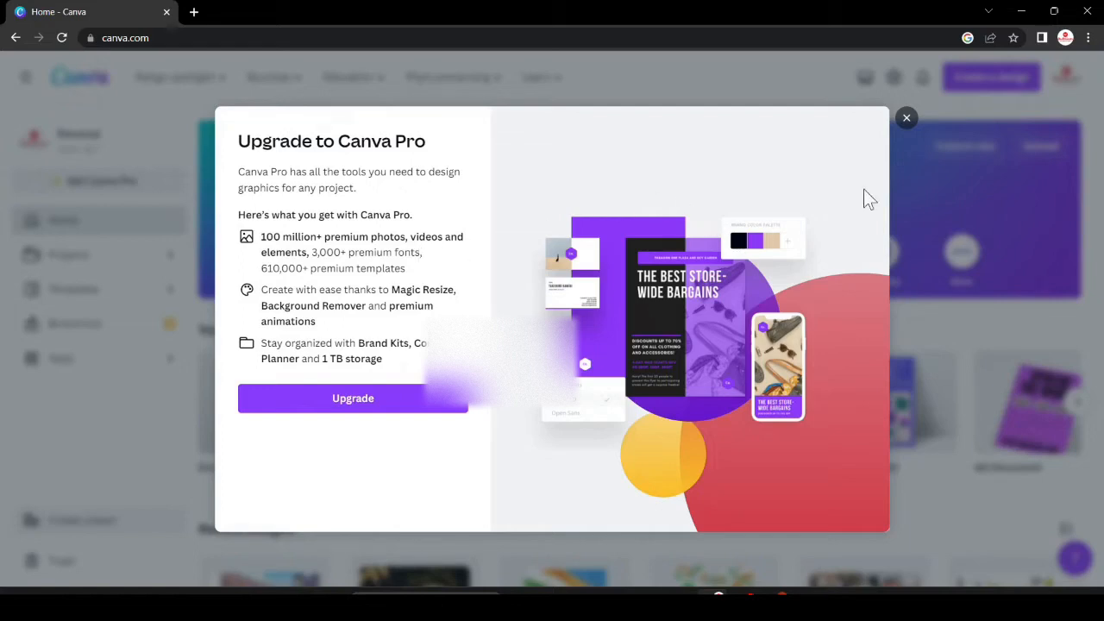
pyautogui.click(907, 118)
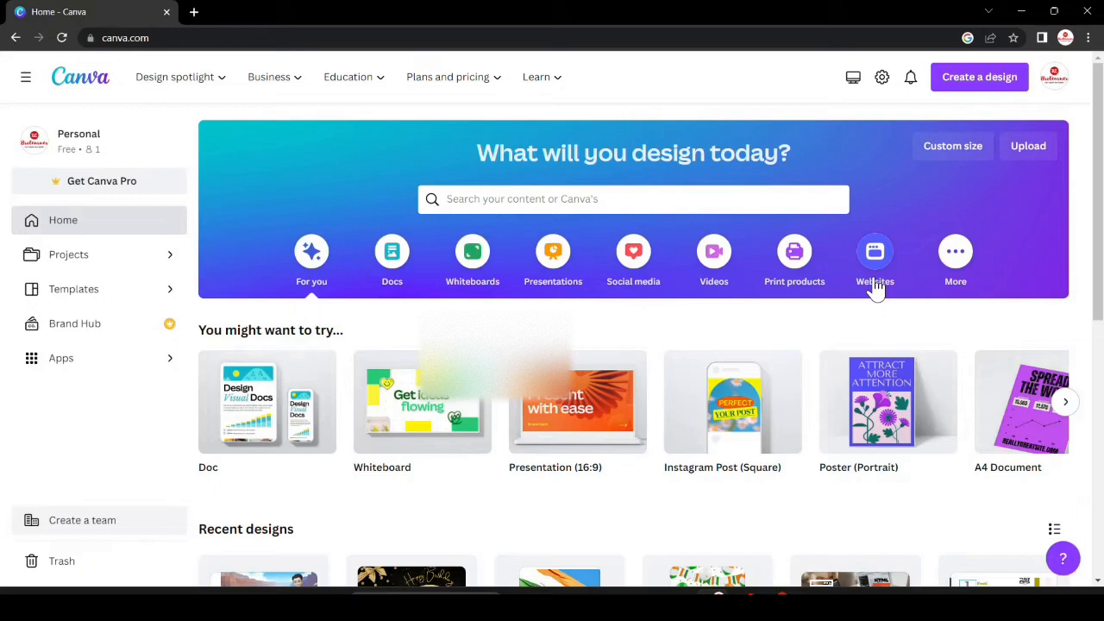
# Create a new Doc from the Docs category and title it "Abc"
pyautogui.click(405, 257)
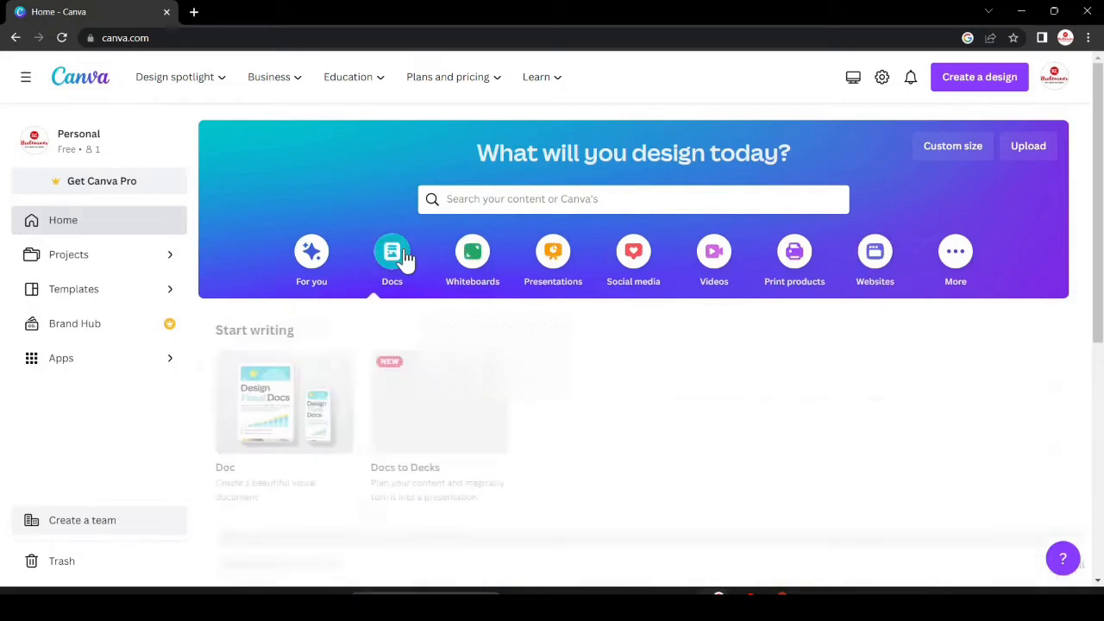
pyautogui.scroll(-4, 404, 249)
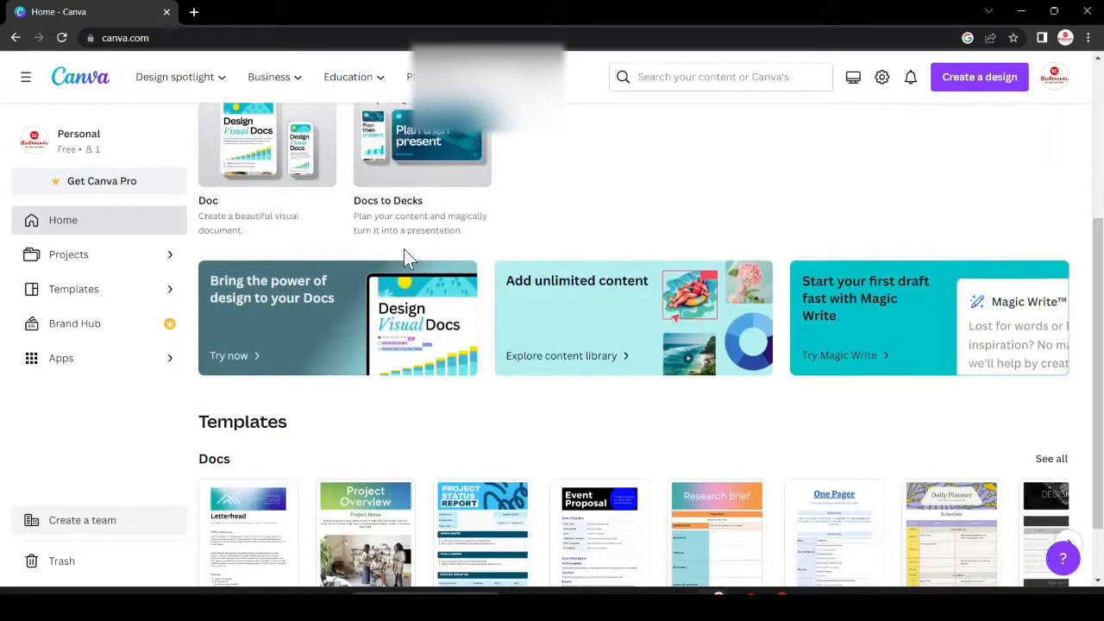
pyautogui.scroll(2, 363, 288)
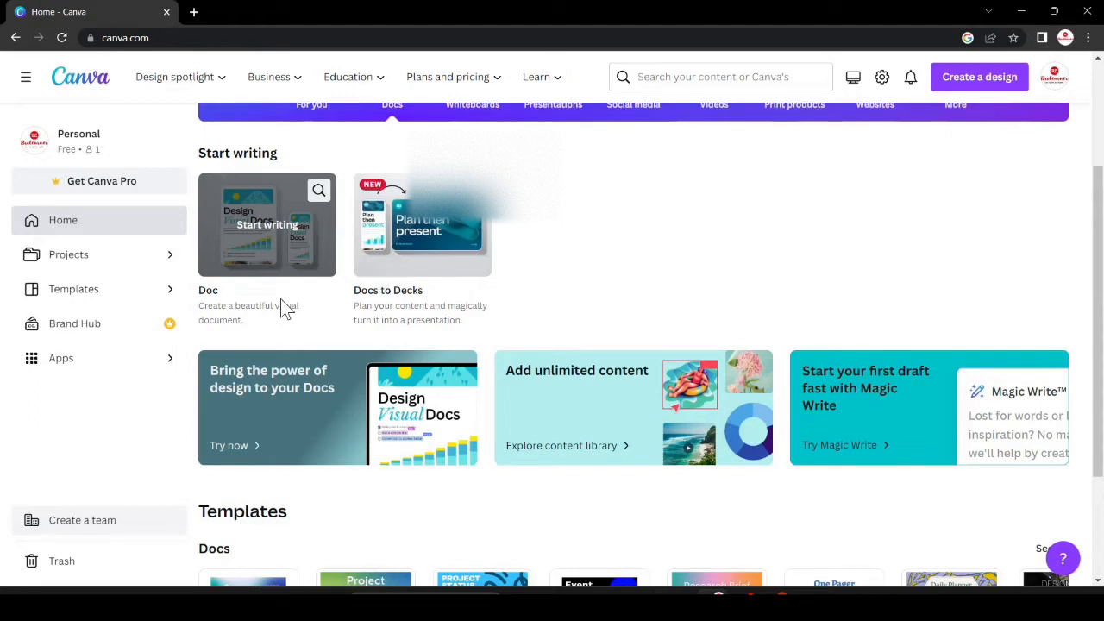
pyautogui.scroll(1, 280, 299)
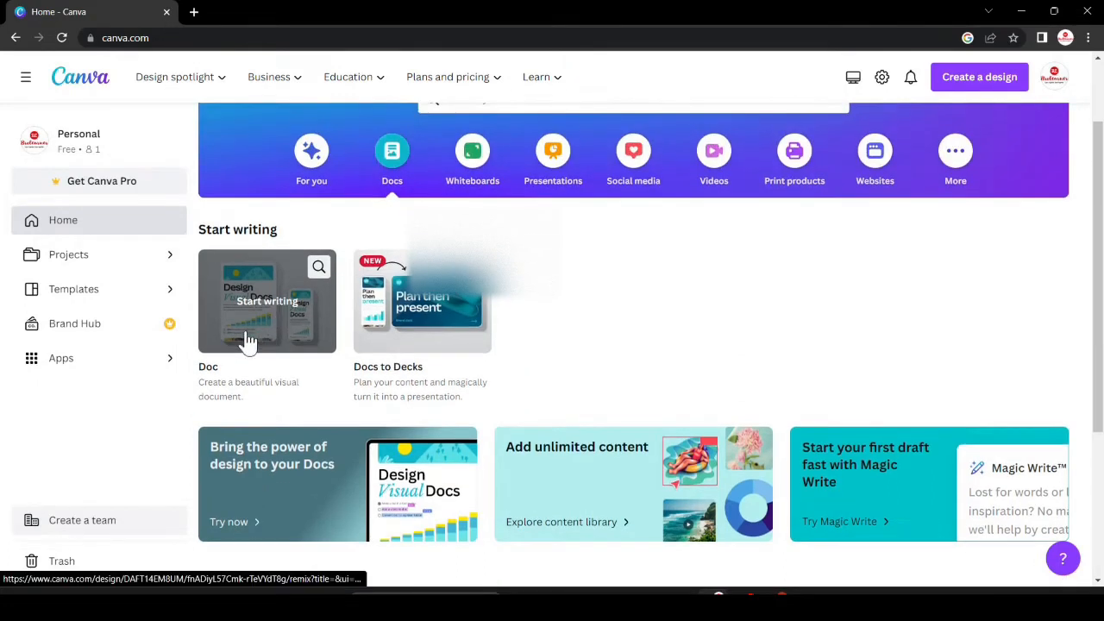
pyautogui.click(253, 339)
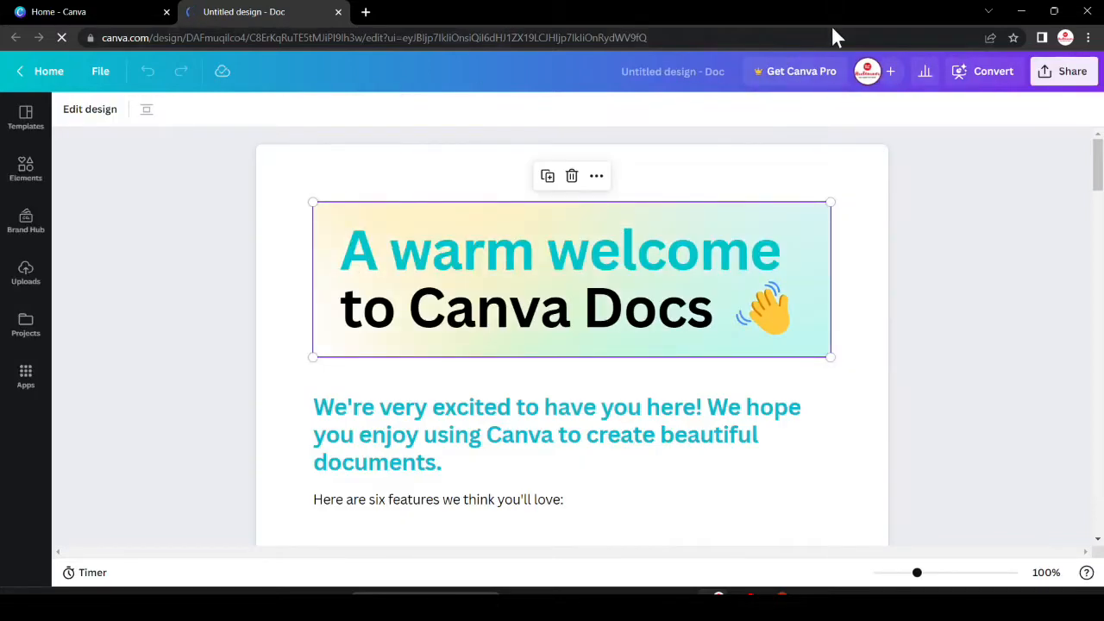
pyautogui.click(696, 77)
pyautogui.write('Abc')
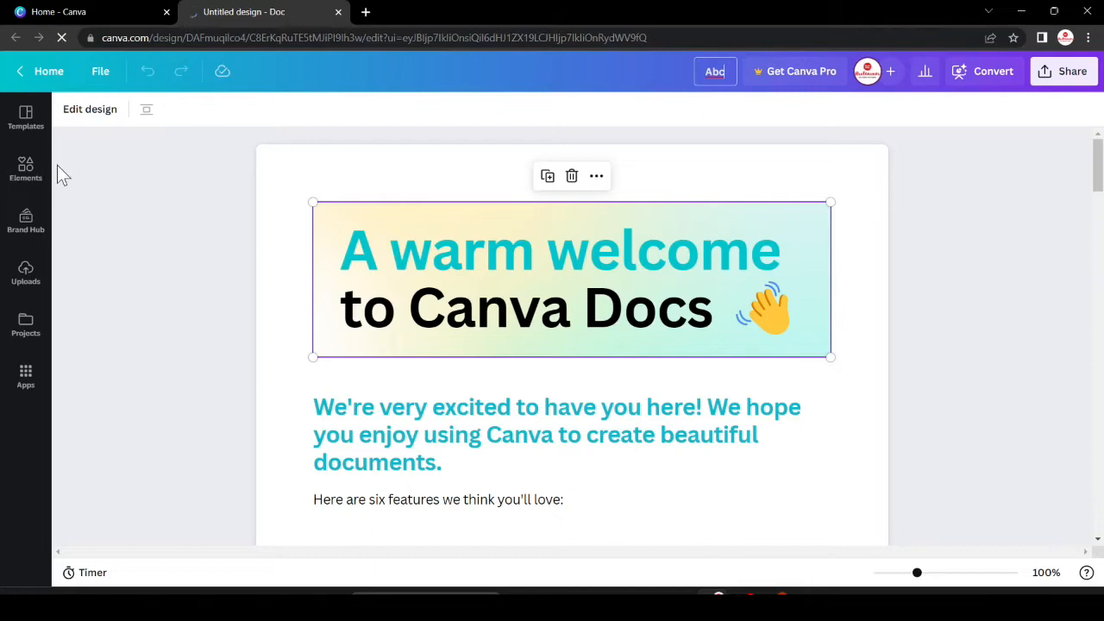
# Replace the document's welcome content with the blue and purple Letterhead Doc template
pyautogui.click(26, 121)
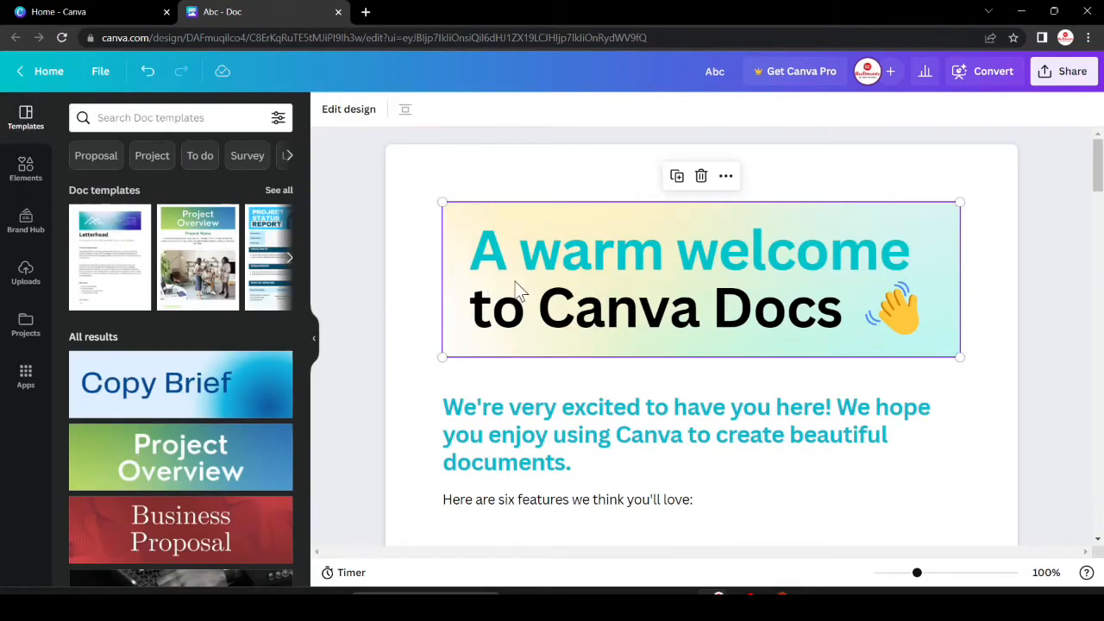
pyautogui.click(89, 255)
pyautogui.click(86, 250)
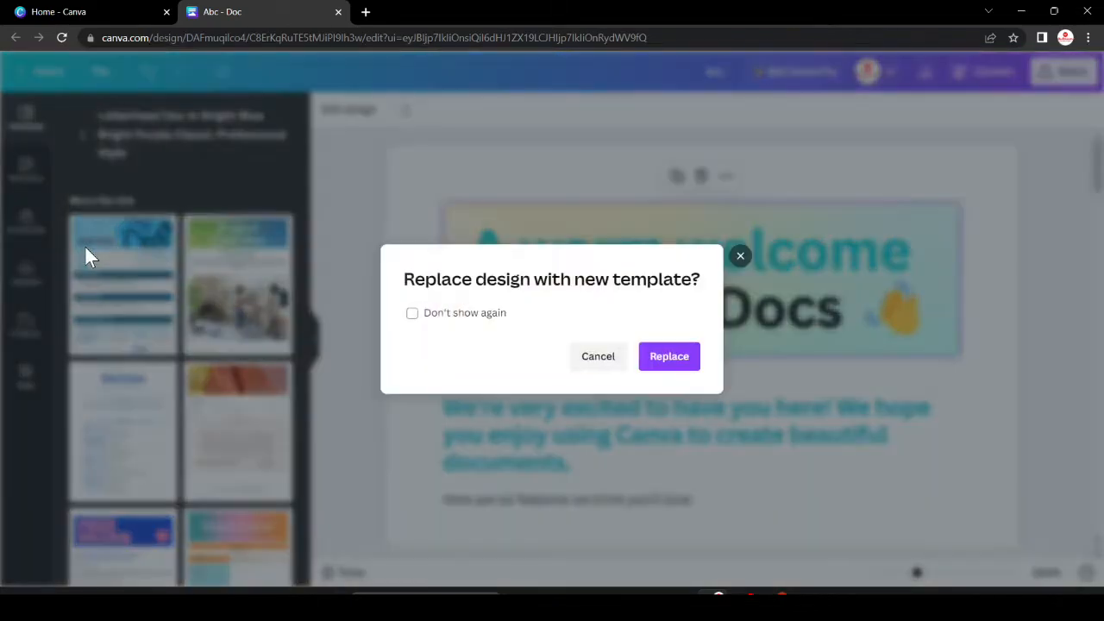
pyautogui.click(688, 357)
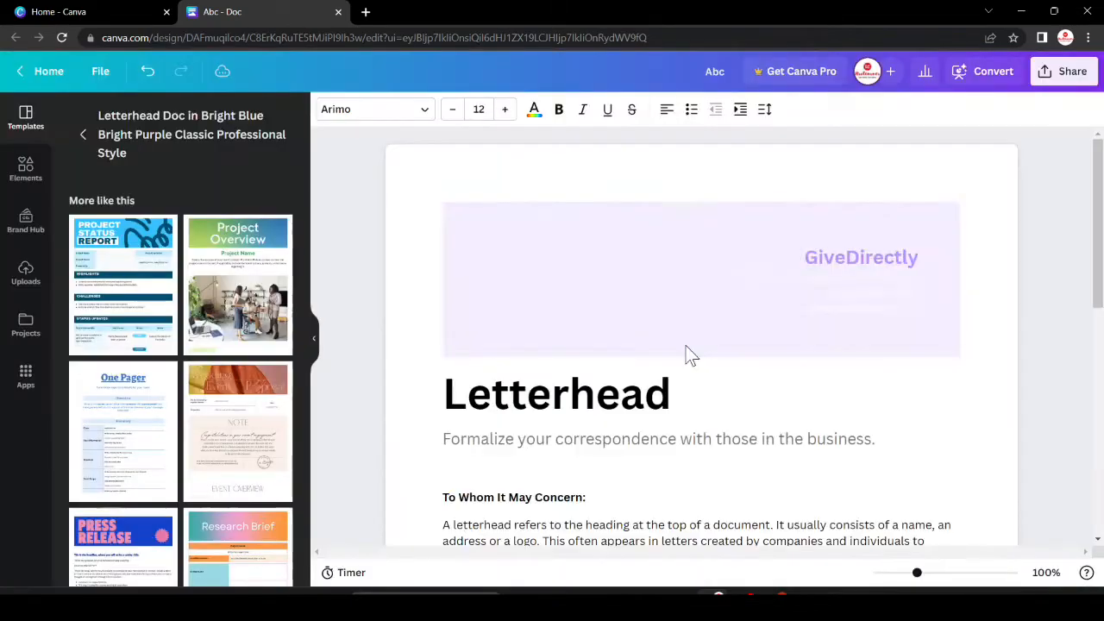
# Search the elements library for "fire" and browse the matching graphics
pyautogui.click(34, 176)
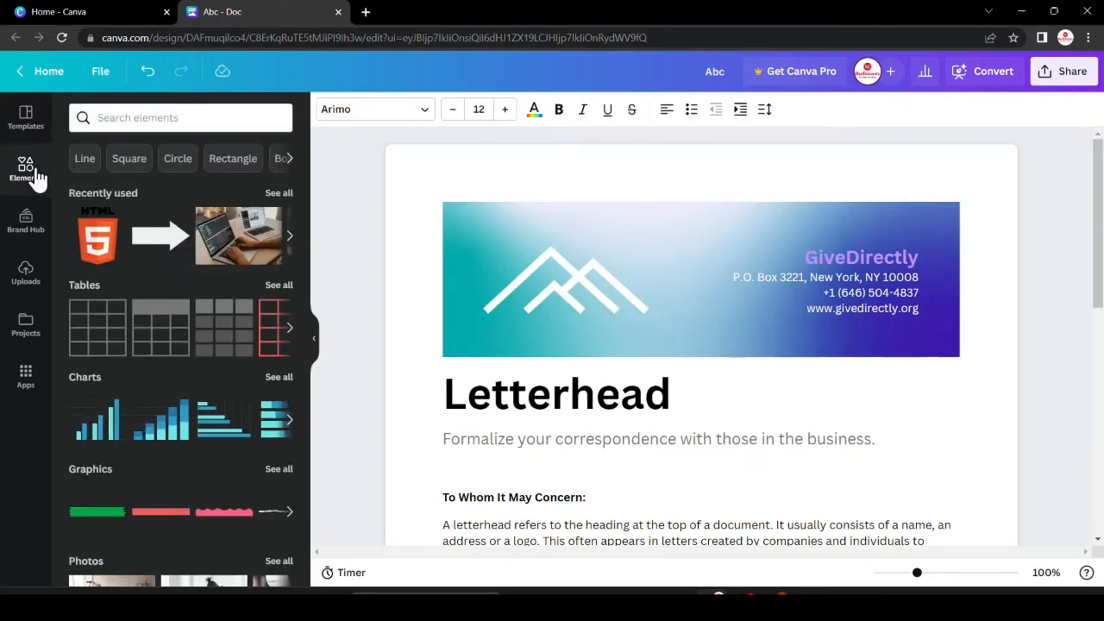
pyautogui.click(168, 120)
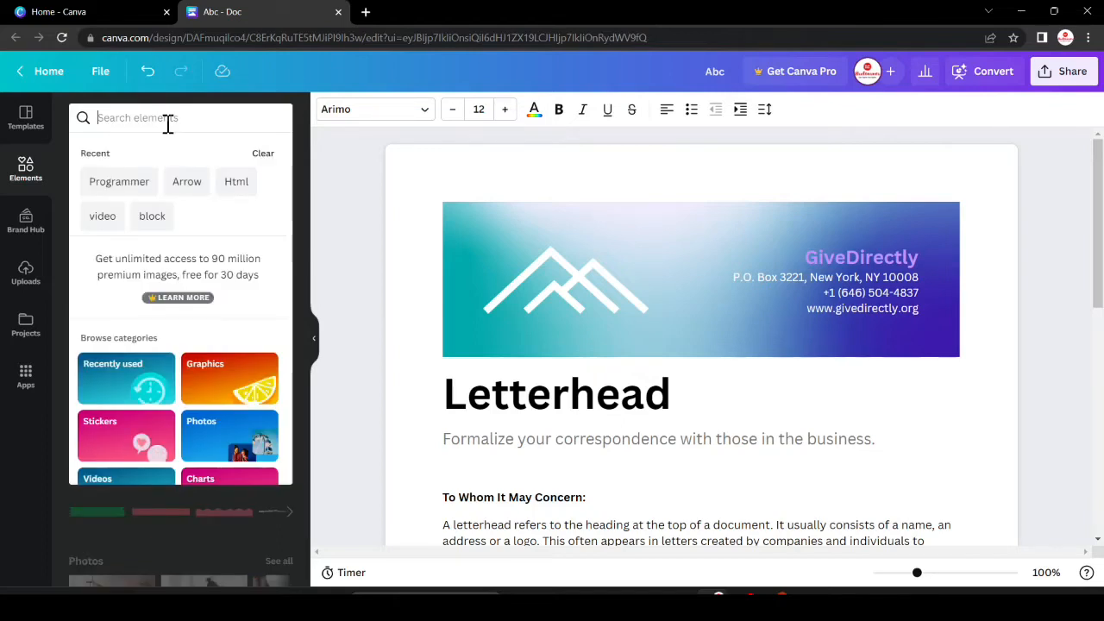
pyautogui.write('fire')
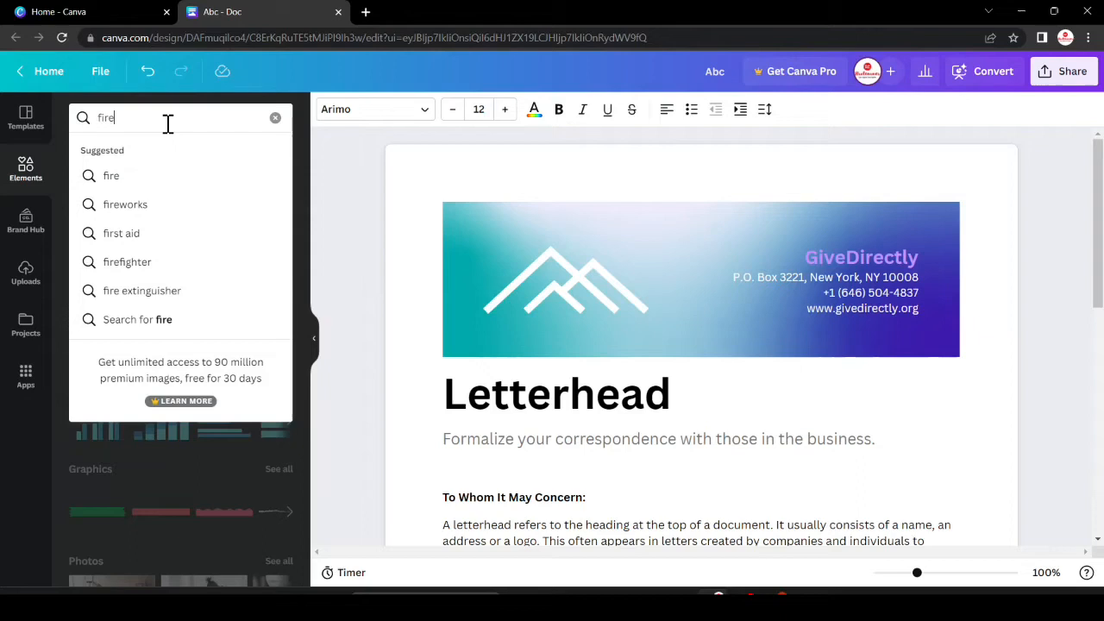
pyautogui.press('Return')
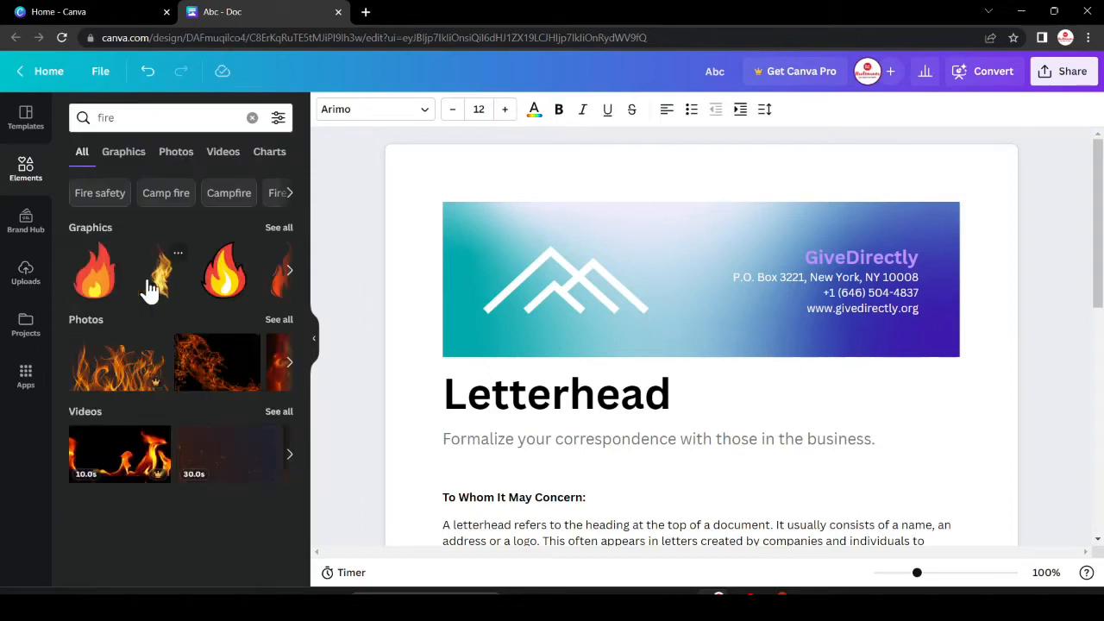
pyautogui.click(292, 283)
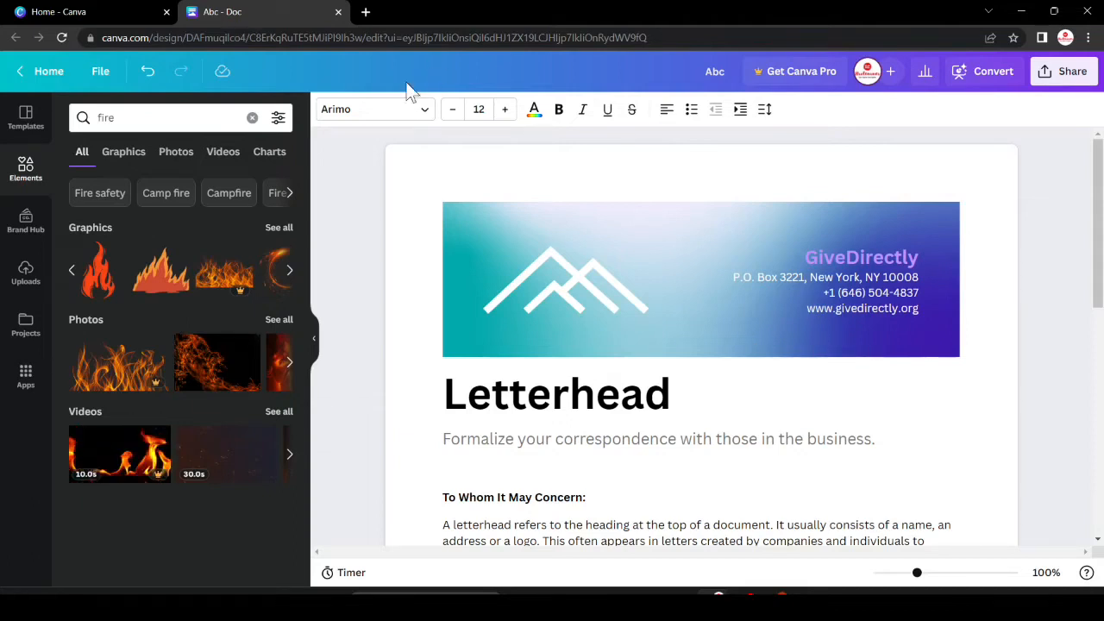
# Search the elements library for "window" instead and view the graphics and photos results
pyautogui.click(252, 118)
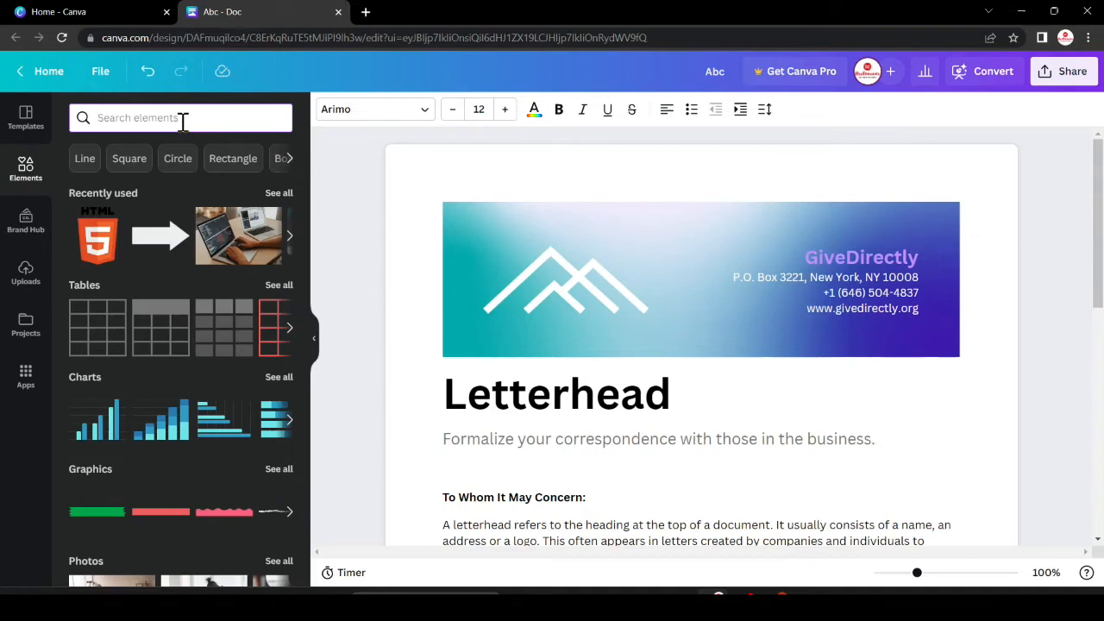
pyautogui.write('wind')
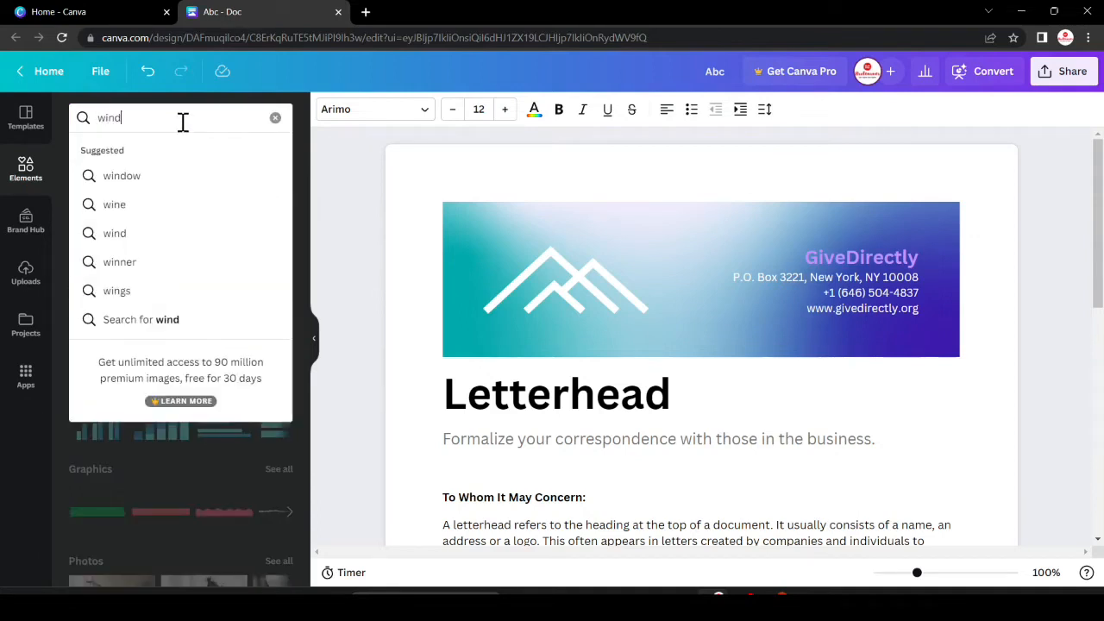
pyautogui.write('o')
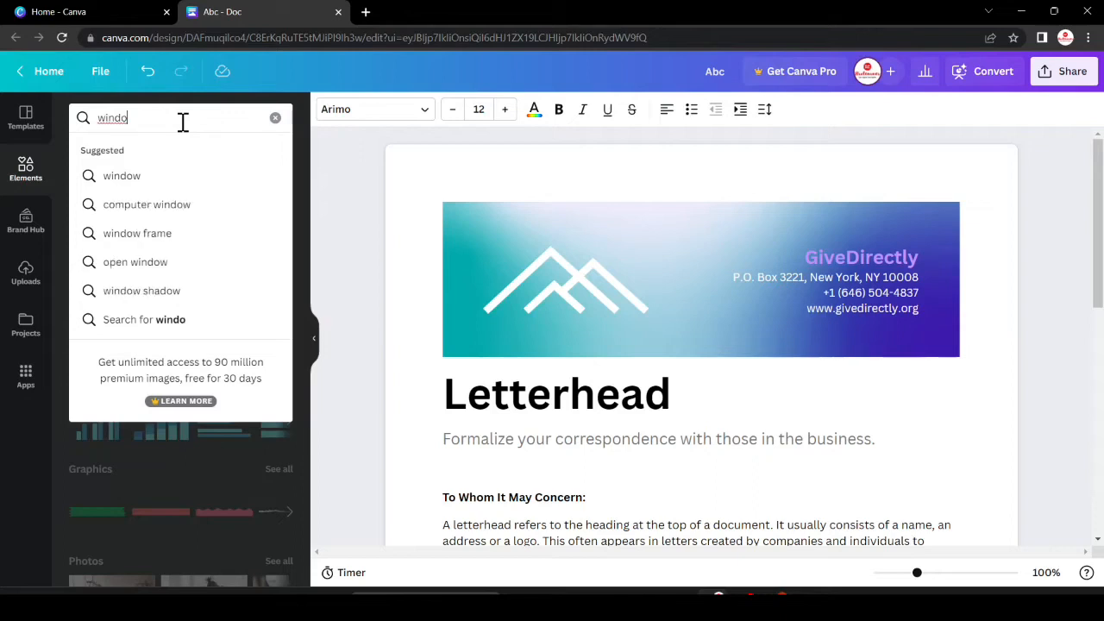
pyautogui.click(190, 178)
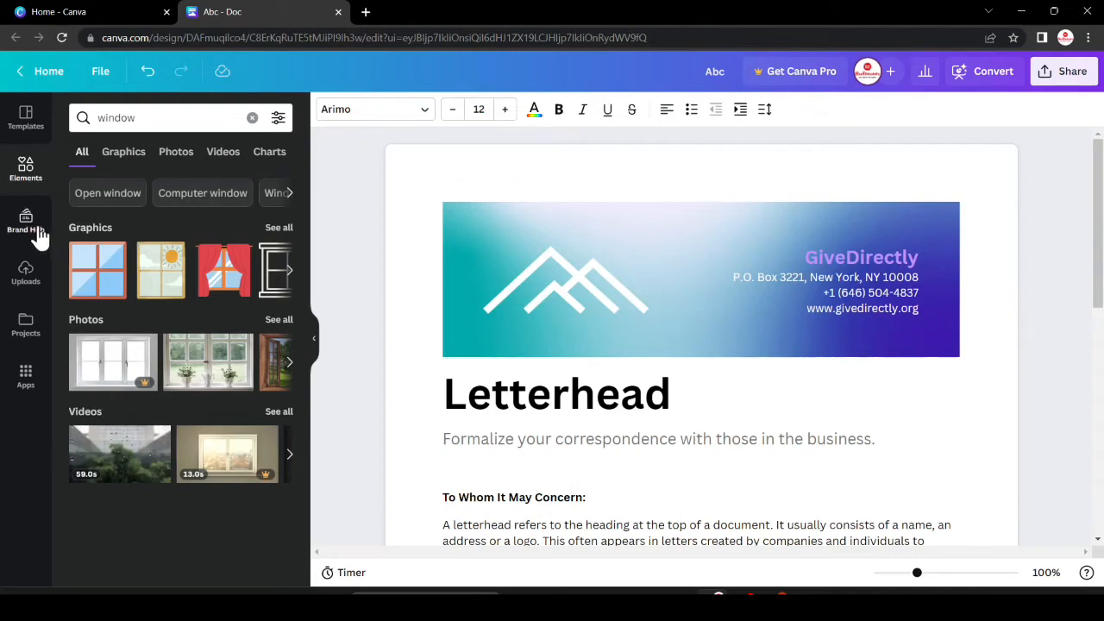
pyautogui.click(130, 159)
pyautogui.click(190, 157)
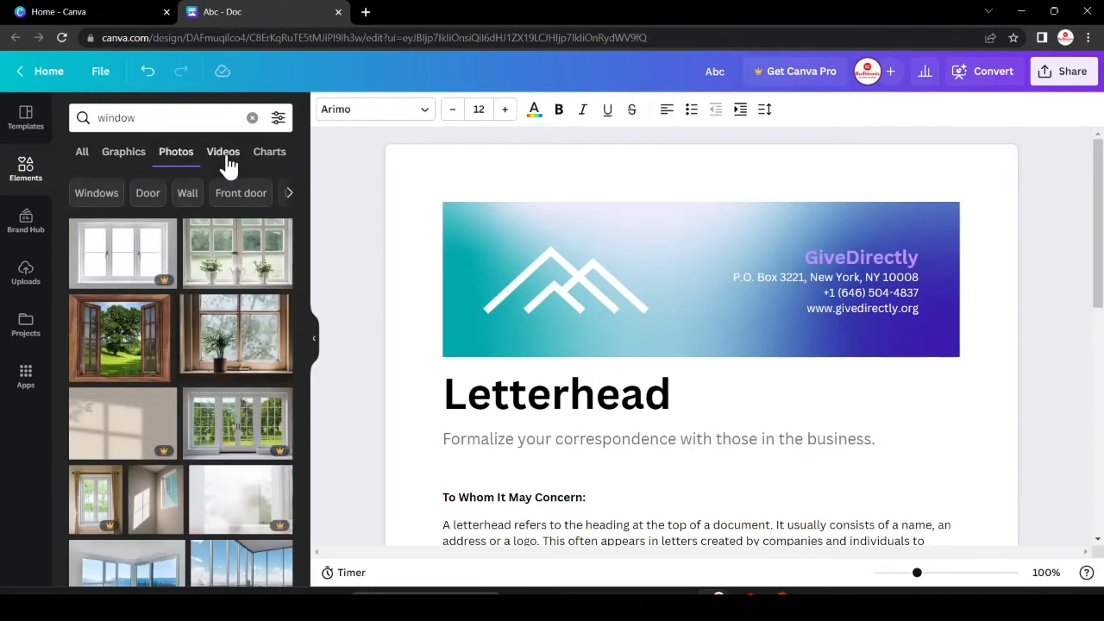
# View the Brand Hub and the uploaded images
pyautogui.click(24, 226)
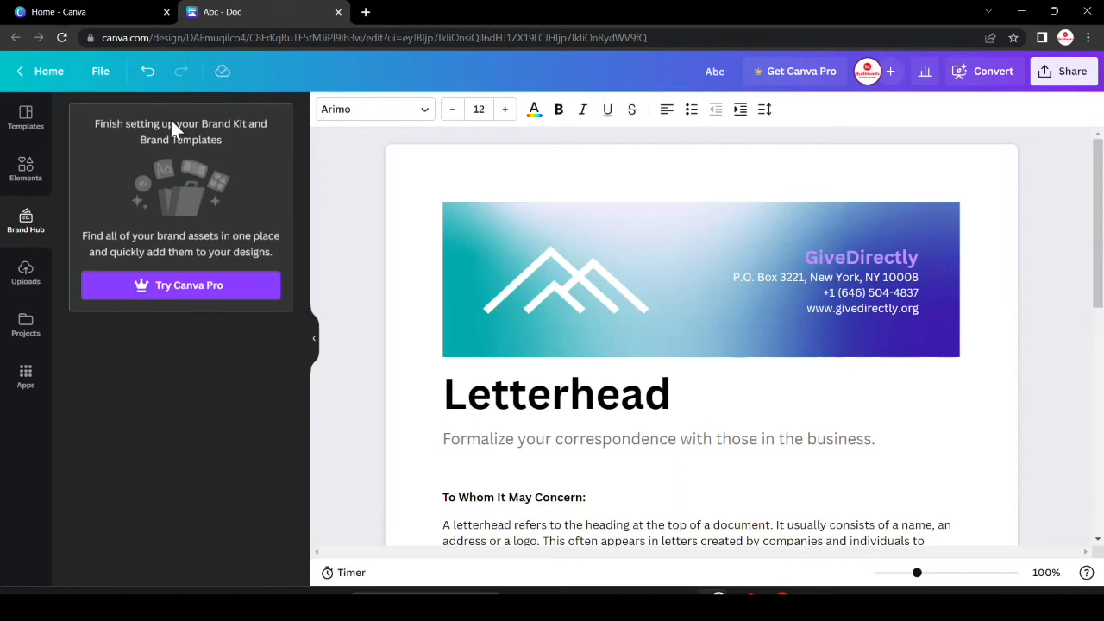
pyautogui.click(26, 274)
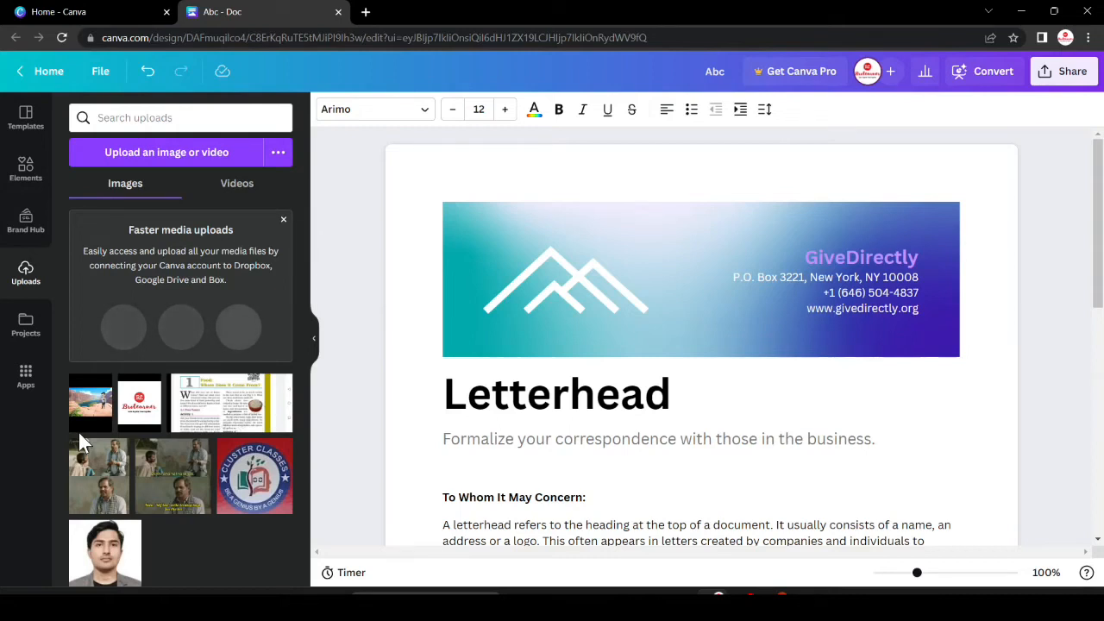
# Browse the saved projects by designs, folders and images, and return to the view of all content
pyautogui.click(26, 325)
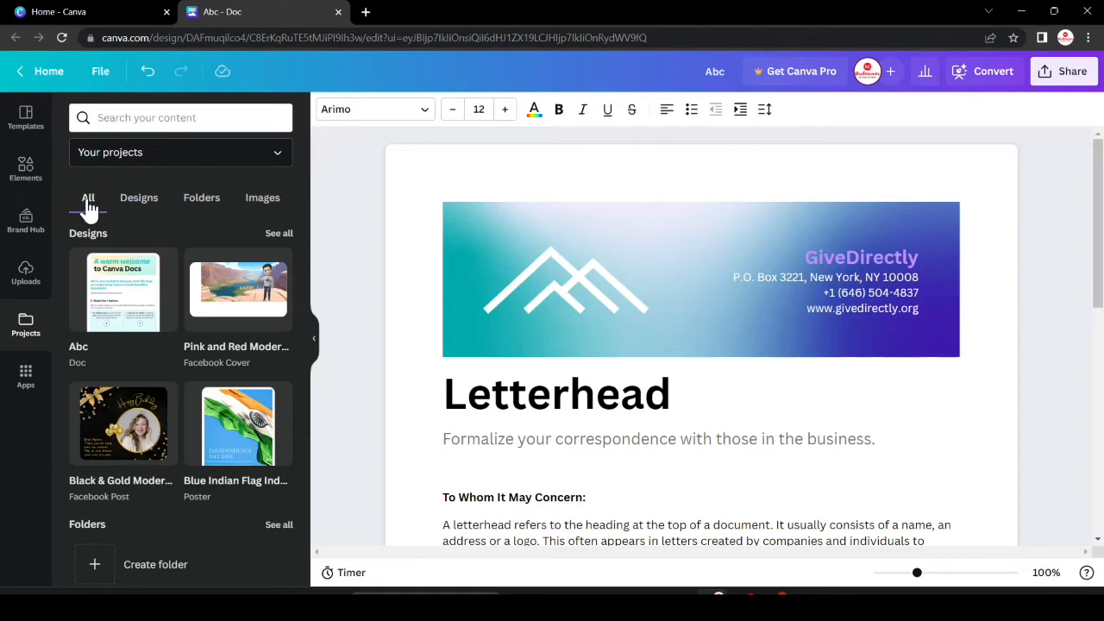
pyautogui.click(129, 208)
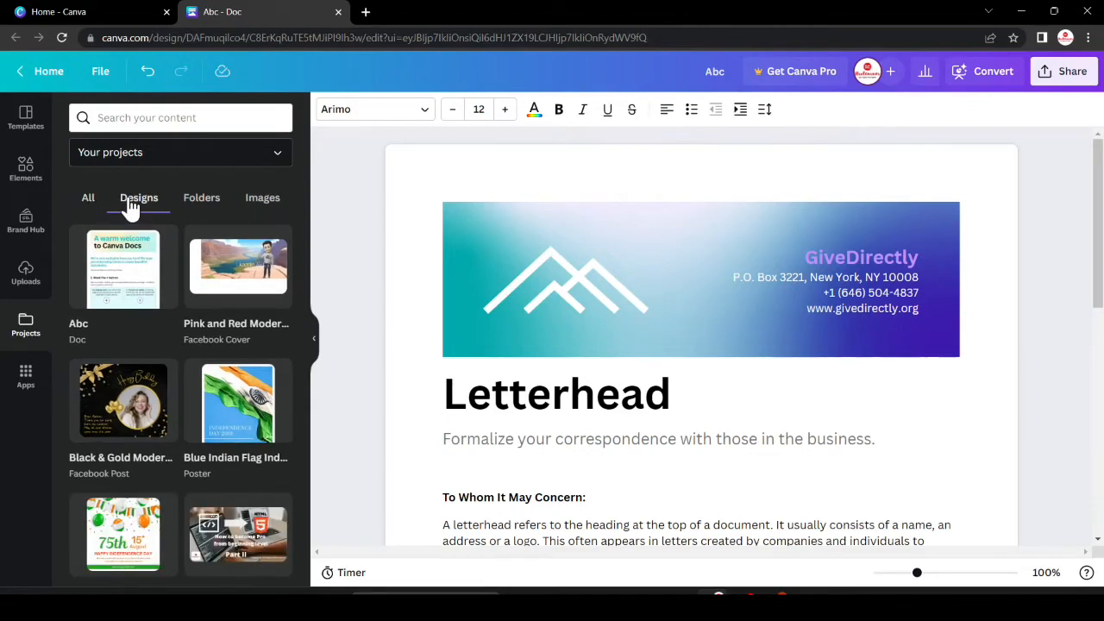
pyautogui.click(207, 210)
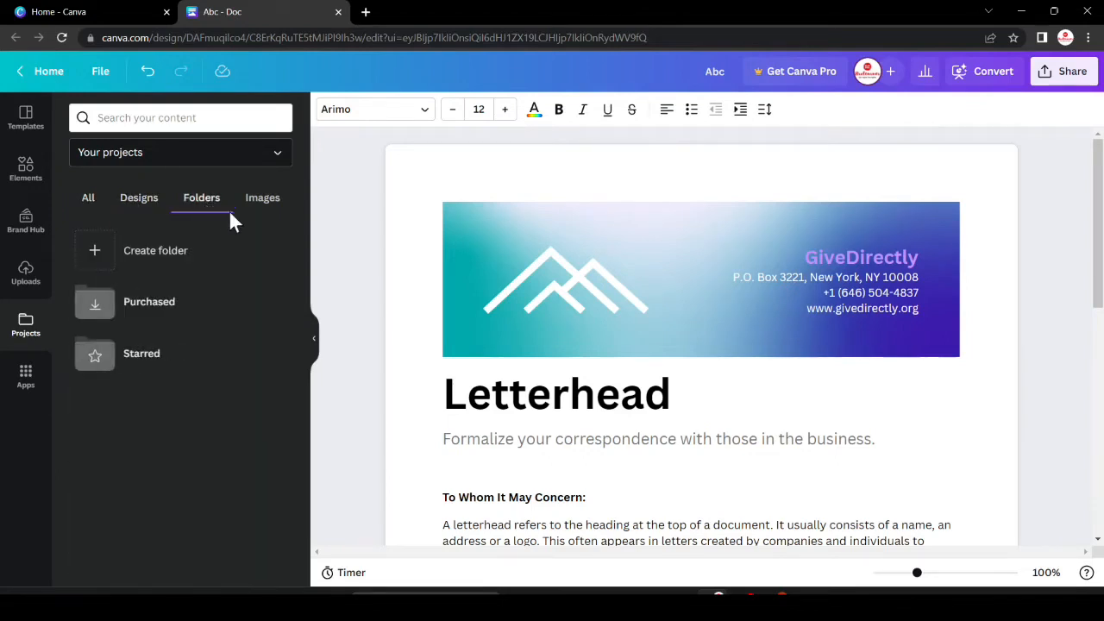
pyautogui.click(269, 214)
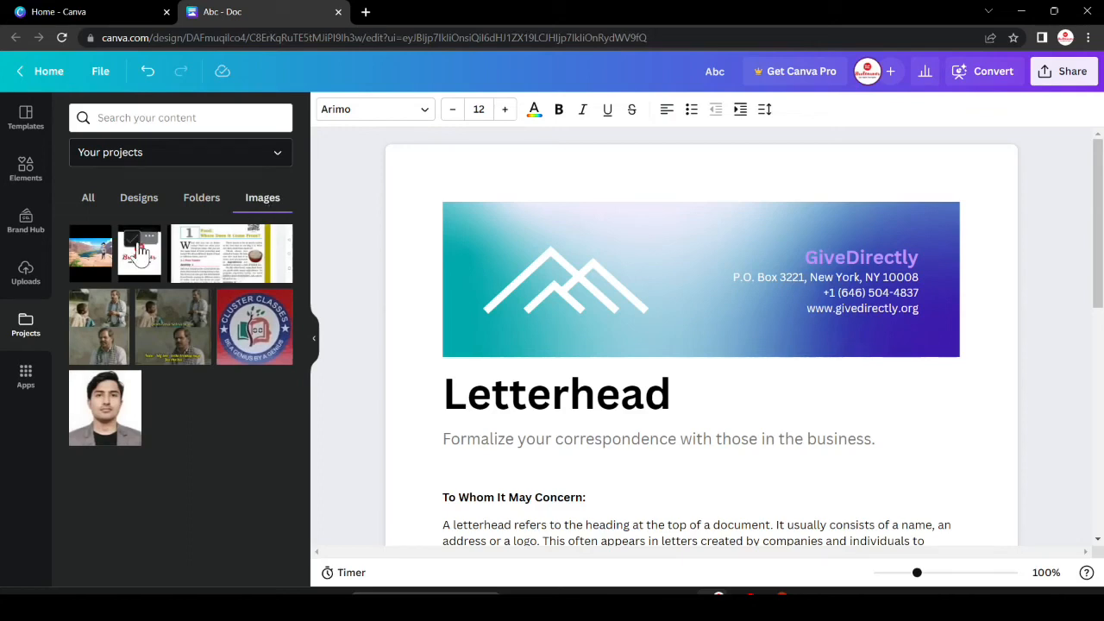
pyautogui.click(89, 211)
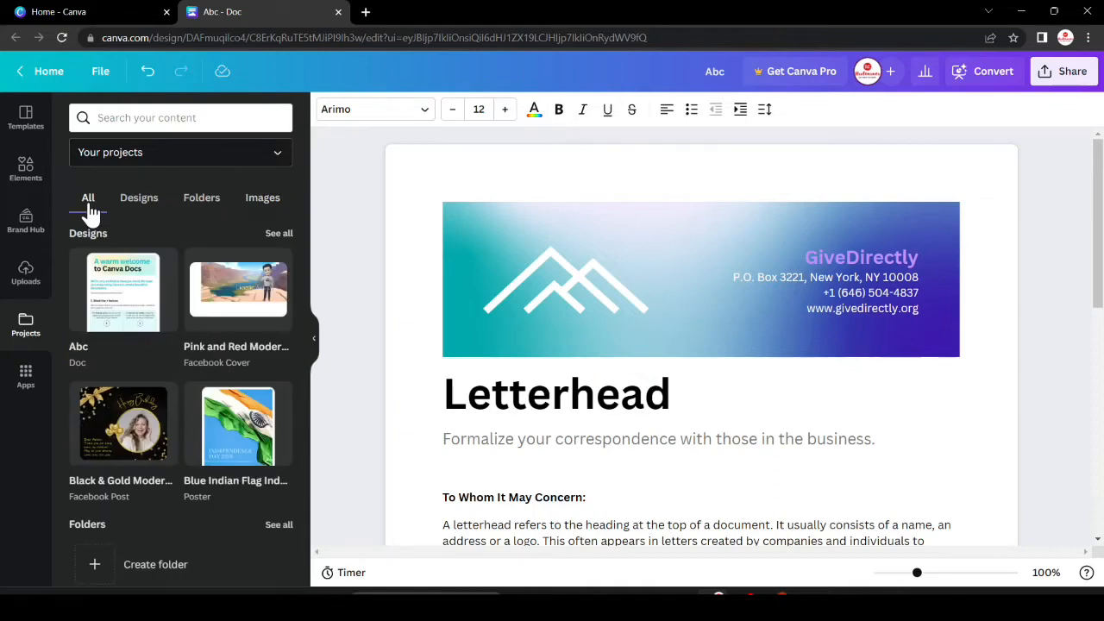
# Browse the Canva apps, including the popular ones, and view the available chart types
pyautogui.click(23, 377)
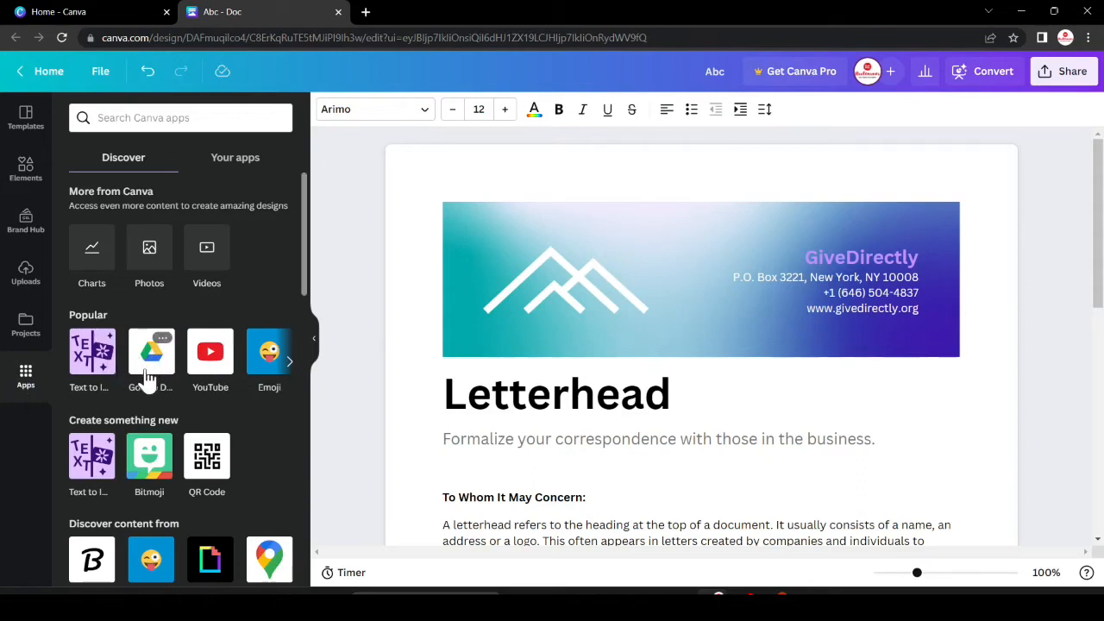
pyautogui.click(289, 362)
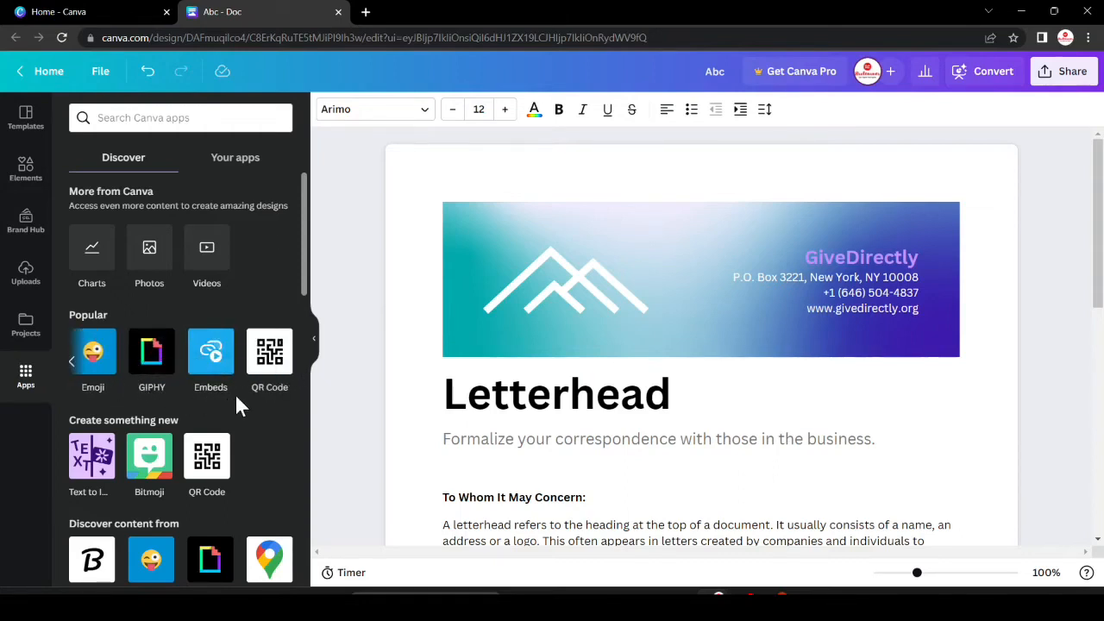
pyautogui.scroll(-1, 285, 385)
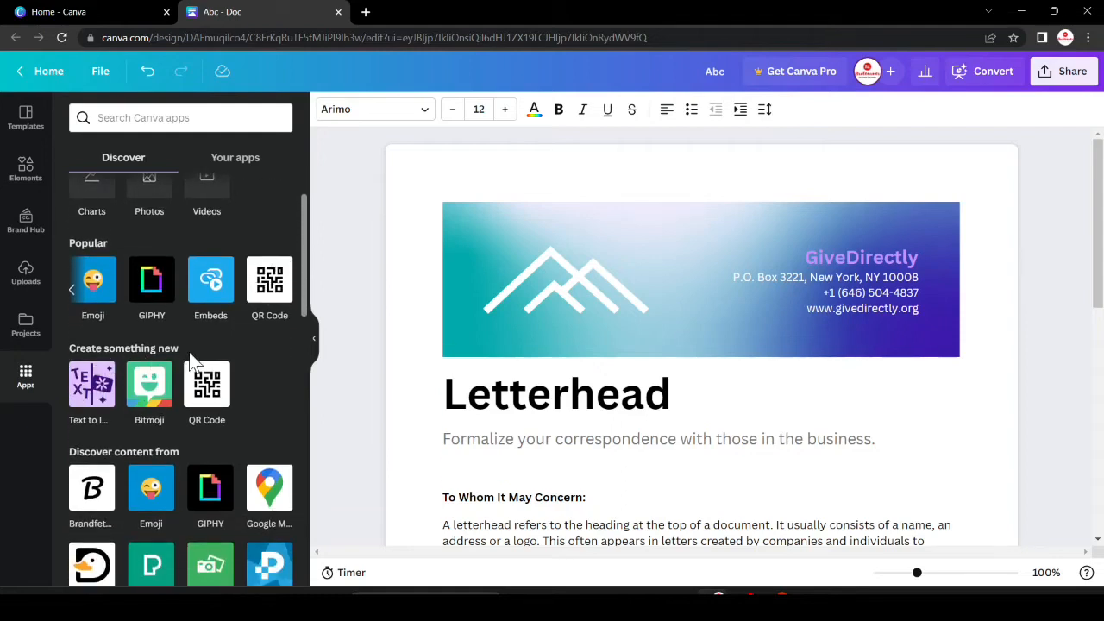
pyautogui.scroll(1, 191, 360)
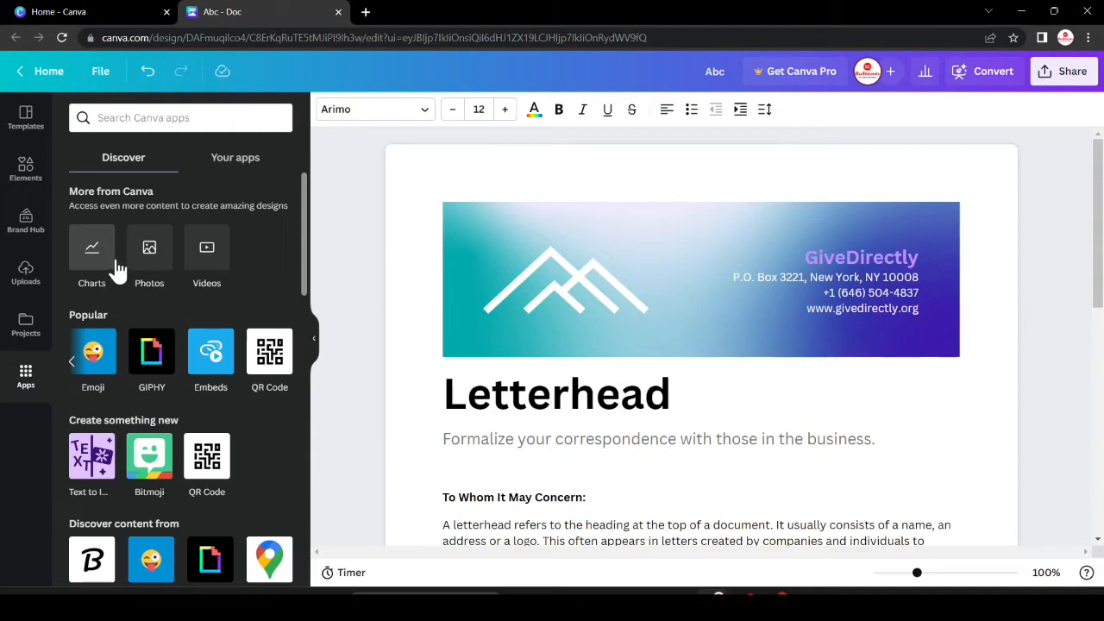
pyautogui.click(90, 250)
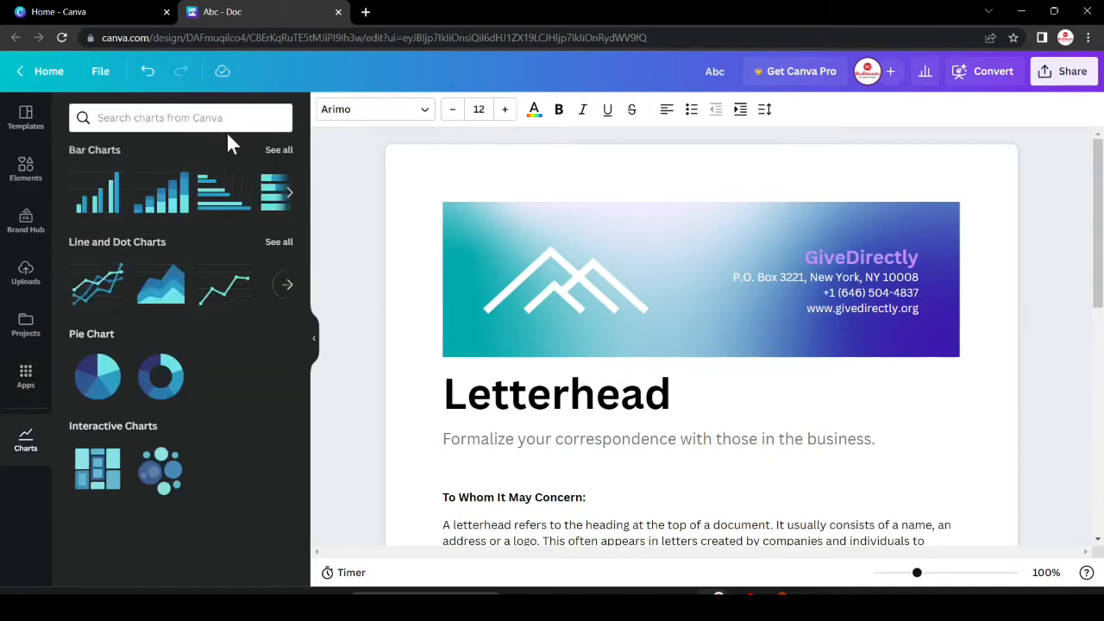
# Return to the Canva home page, create a blank Whiteboard, and name it "white"
pyautogui.click(112, 11)
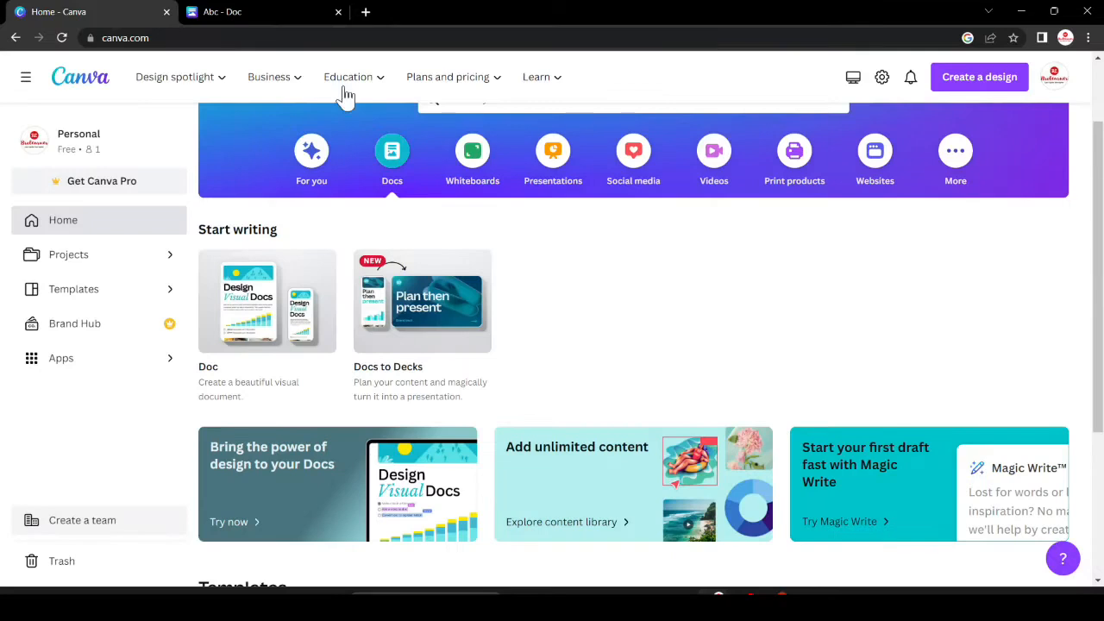
pyautogui.click(480, 179)
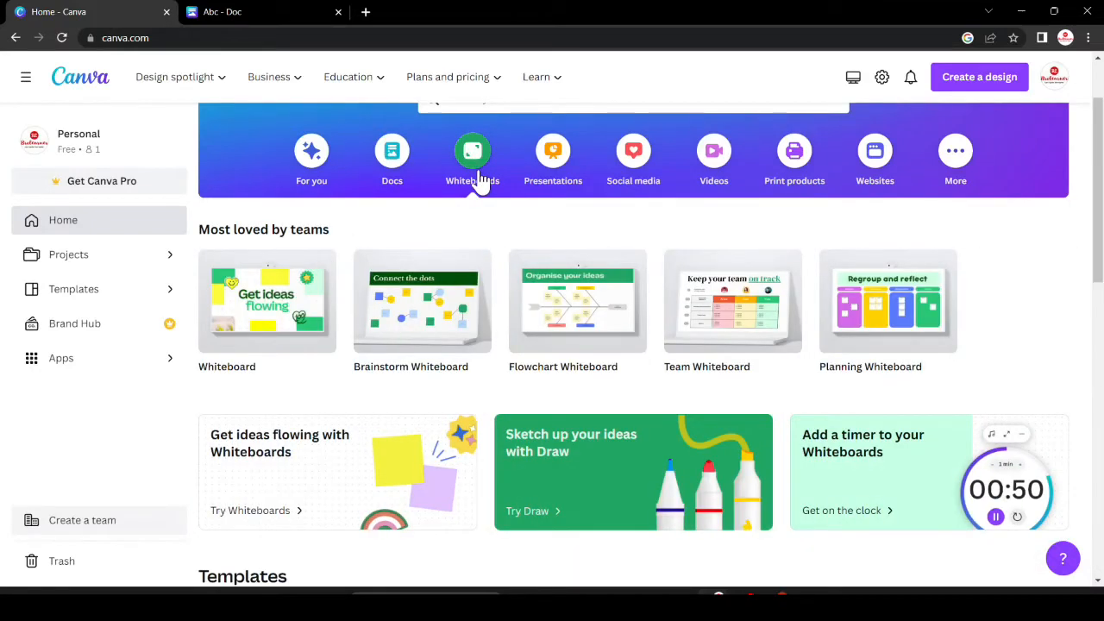
pyautogui.click(279, 304)
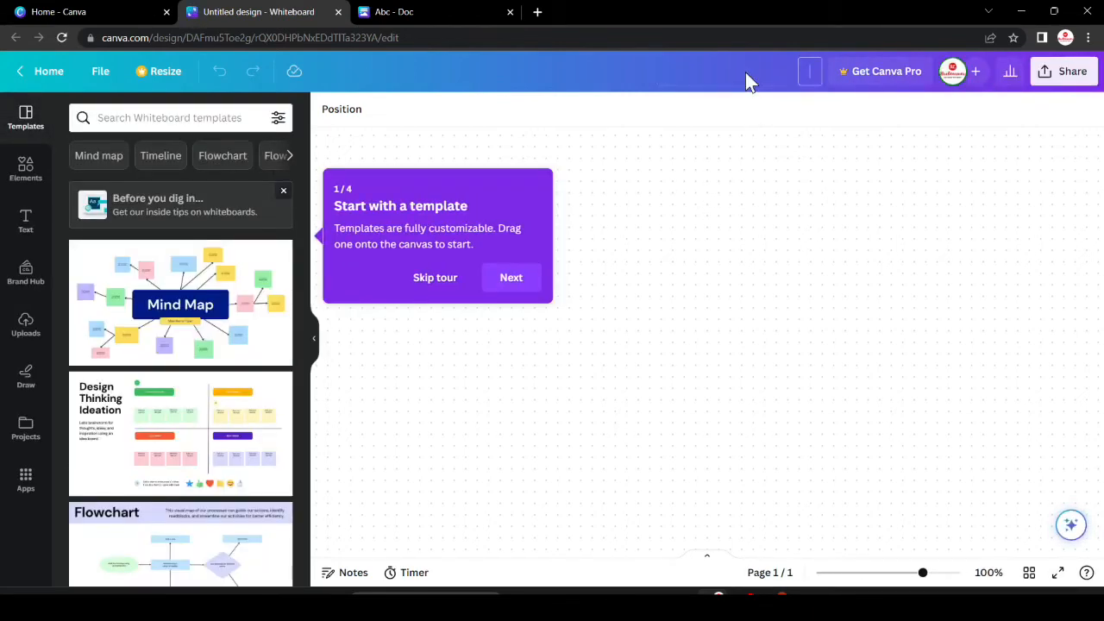
pyautogui.write('white')
pyautogui.press('Return')
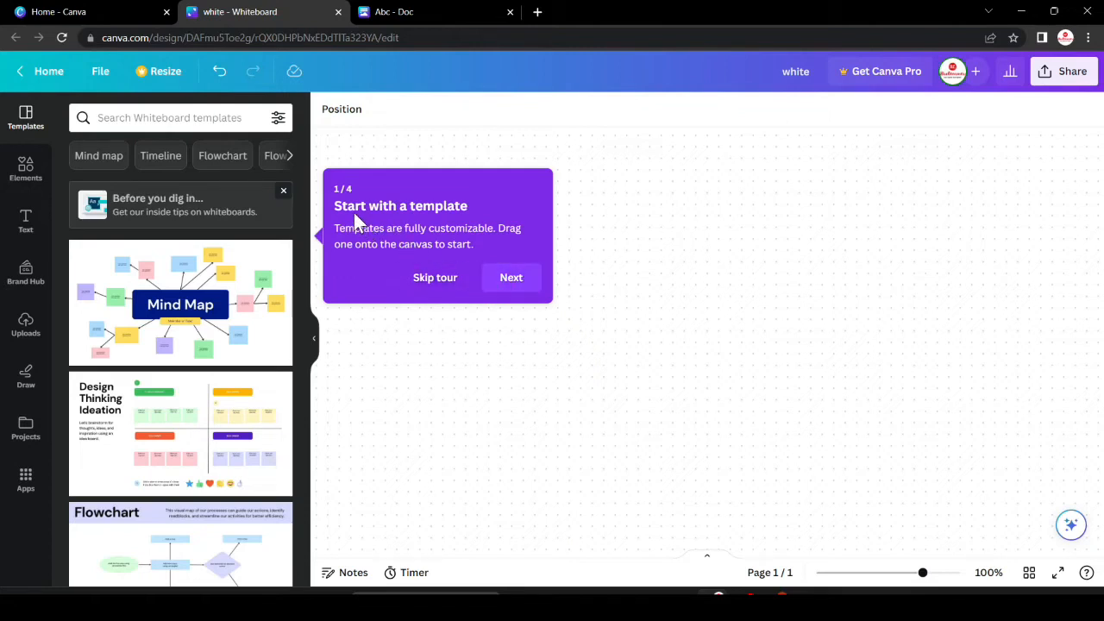
# Step through the whiteboard's introductory tour up to the share and download tip
pyautogui.click(517, 278)
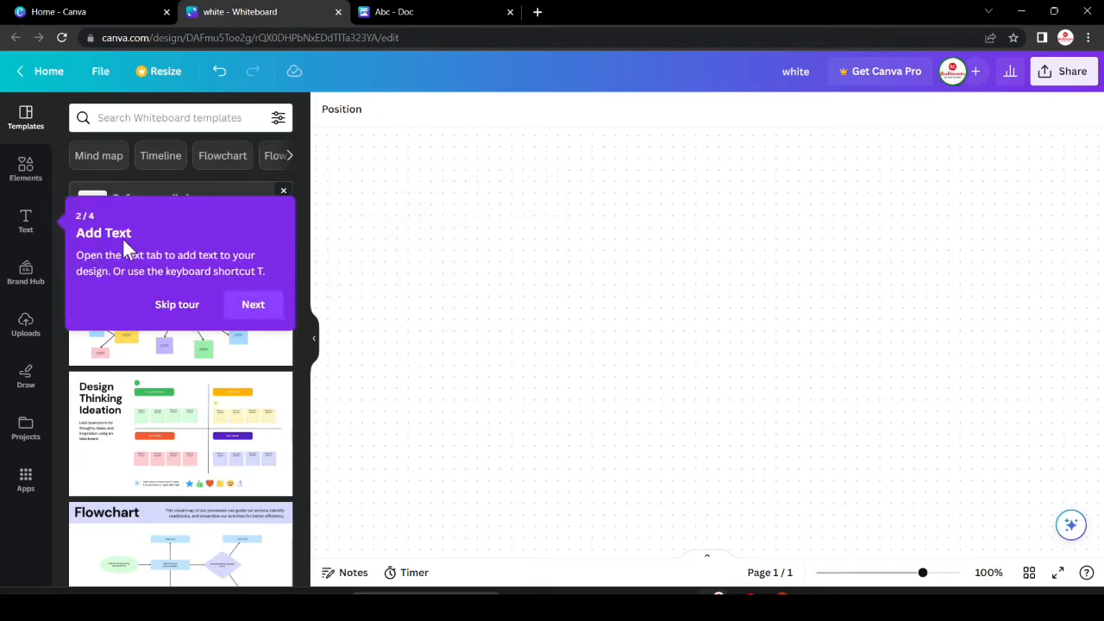
pyautogui.click(252, 315)
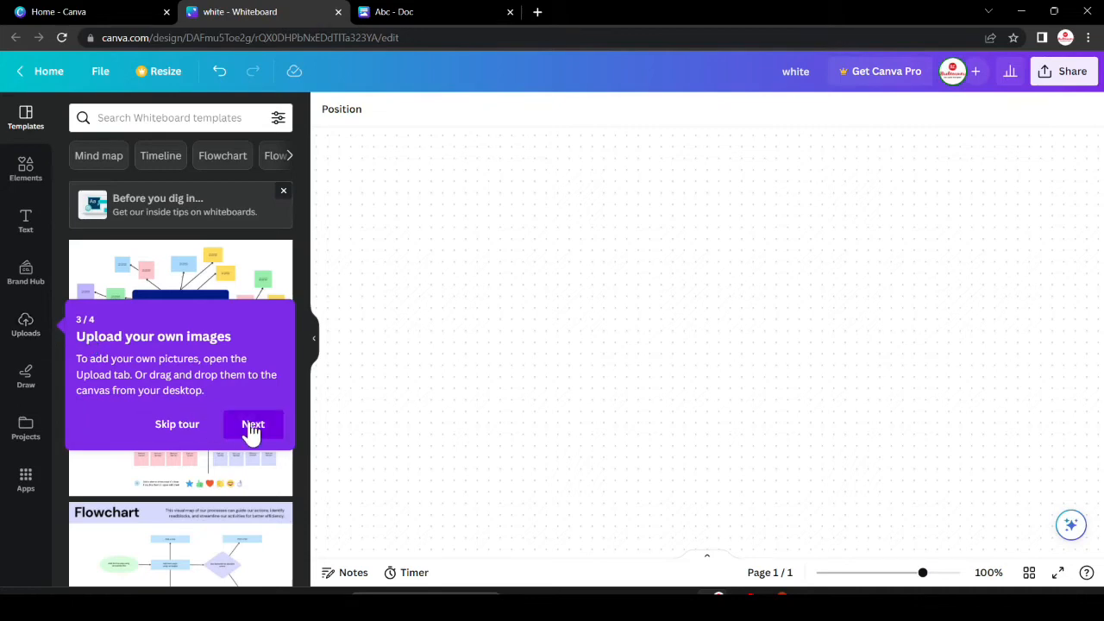
pyautogui.click(253, 427)
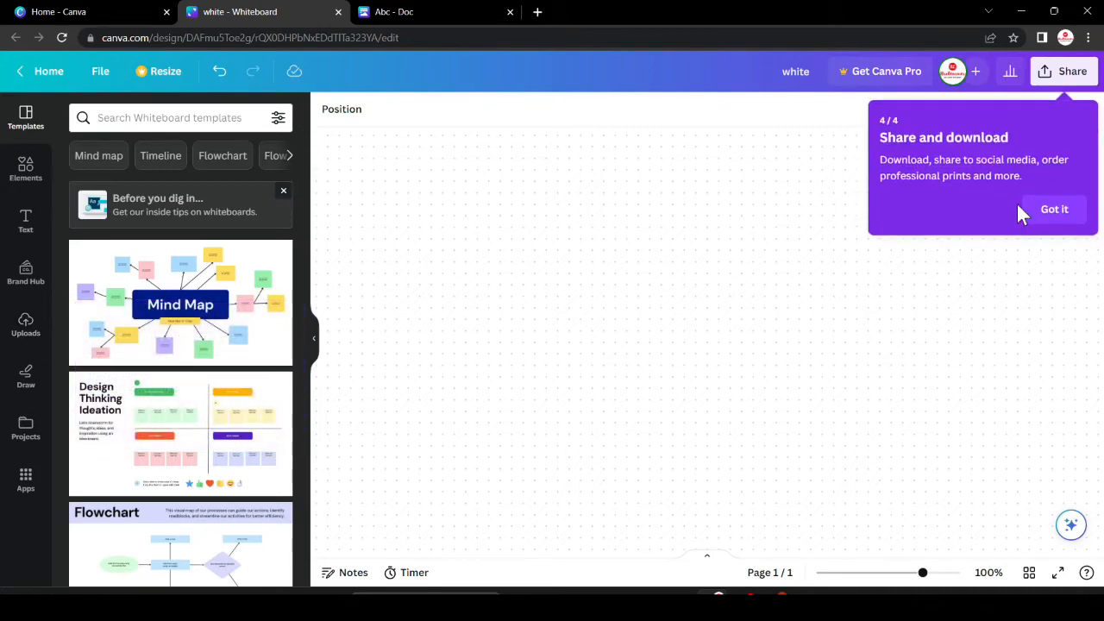
# Copy the whiteboard's collaboration link from the sharing options, then dismiss the team invitation notice and close the options
pyautogui.click(1072, 76)
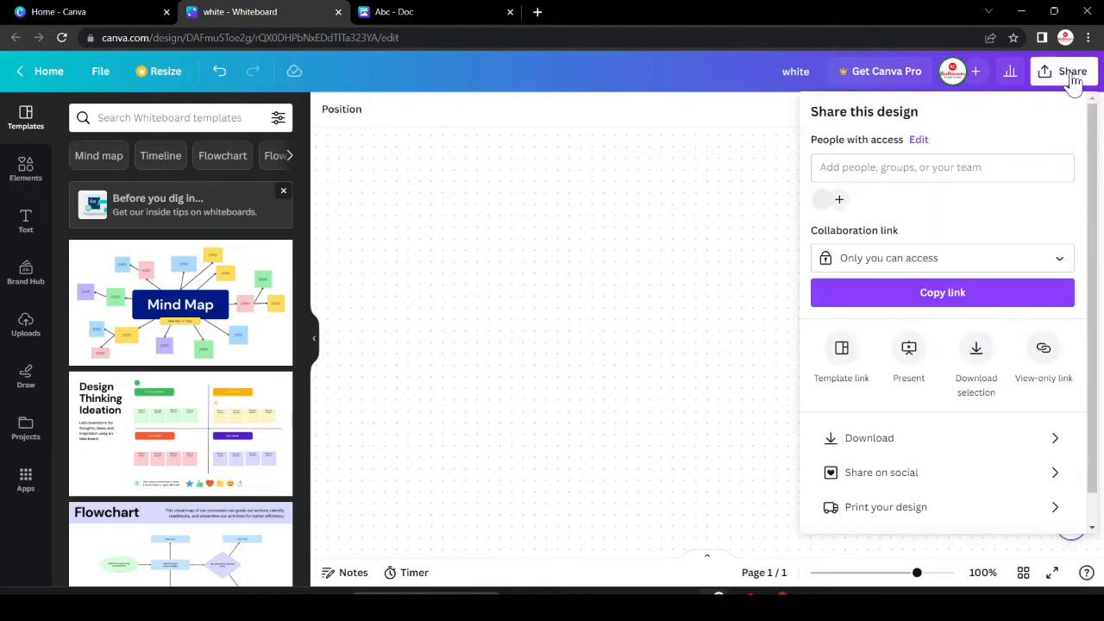
pyautogui.click(921, 166)
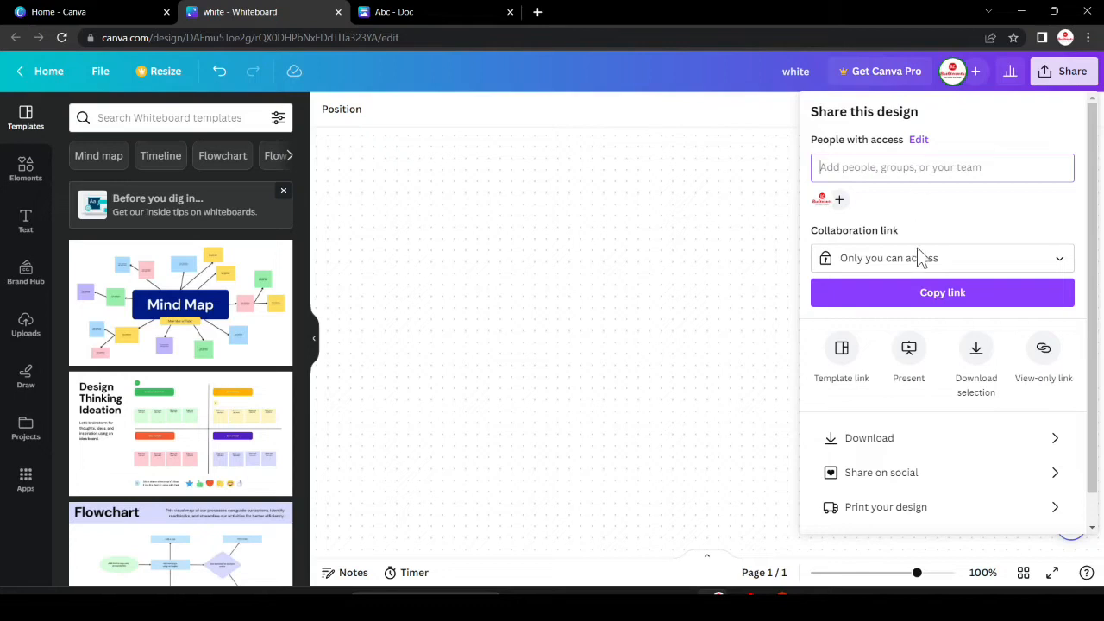
pyautogui.click(953, 294)
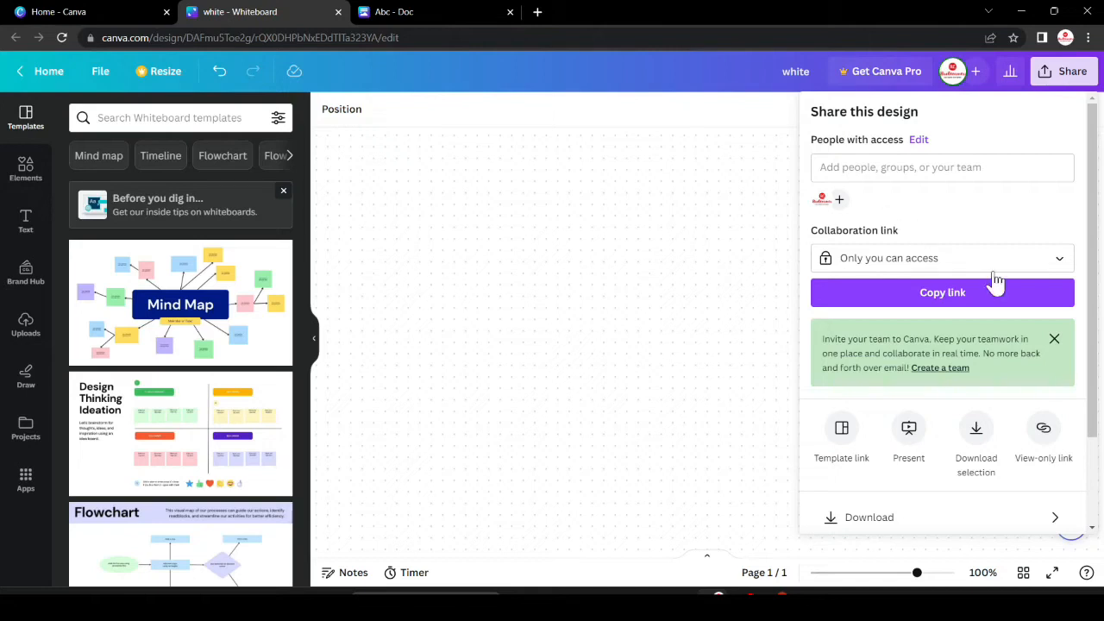
pyautogui.click(1054, 338)
pyautogui.click(739, 294)
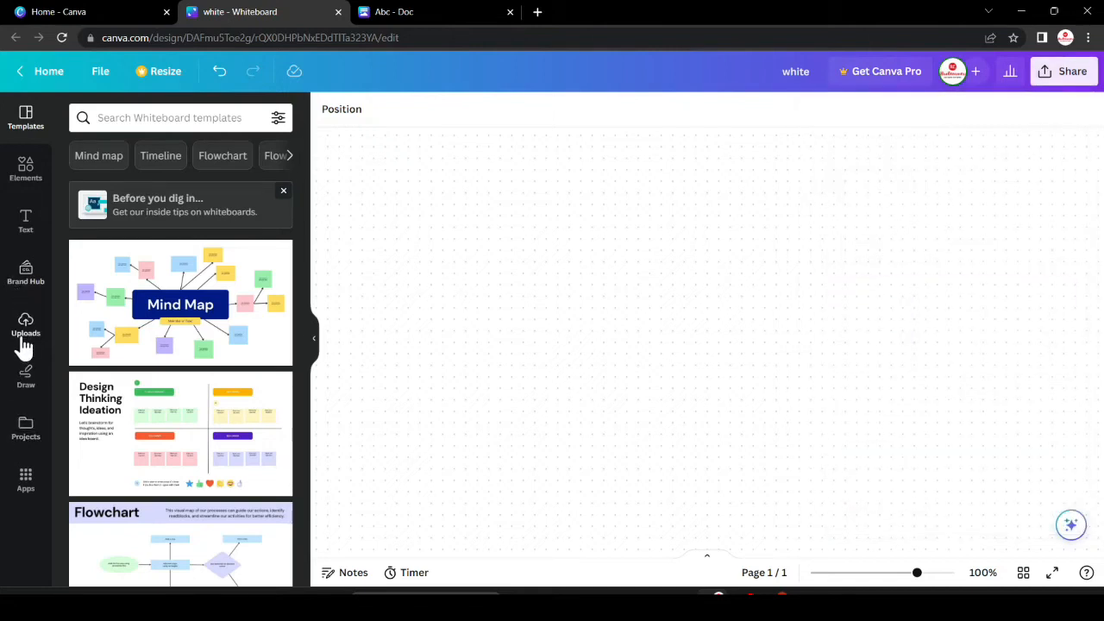
# View the Brand Hub and the uploaded images available to the whiteboard
pyautogui.click(19, 284)
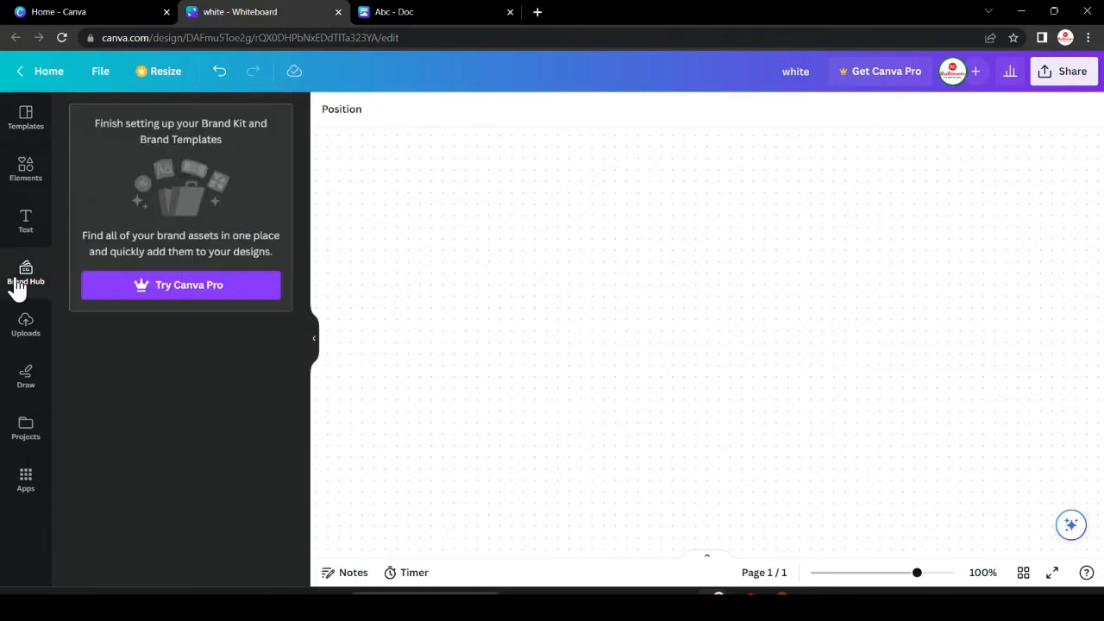
pyautogui.click(31, 334)
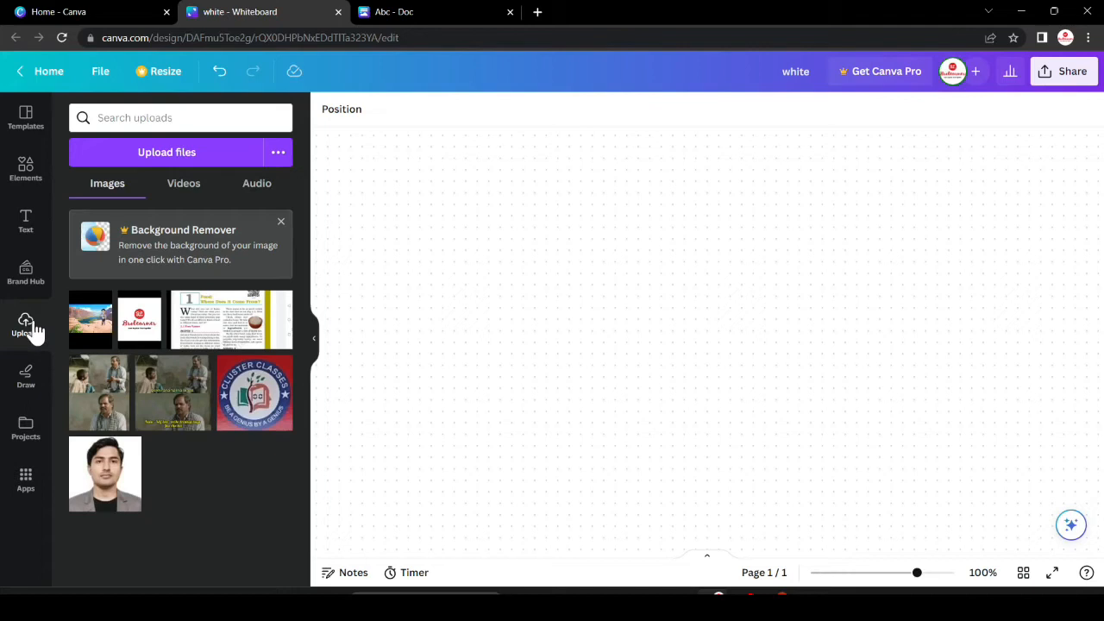
# Draw a looping red freehand stroke on the whiteboard and view the weight and transparency settings
pyautogui.click(26, 390)
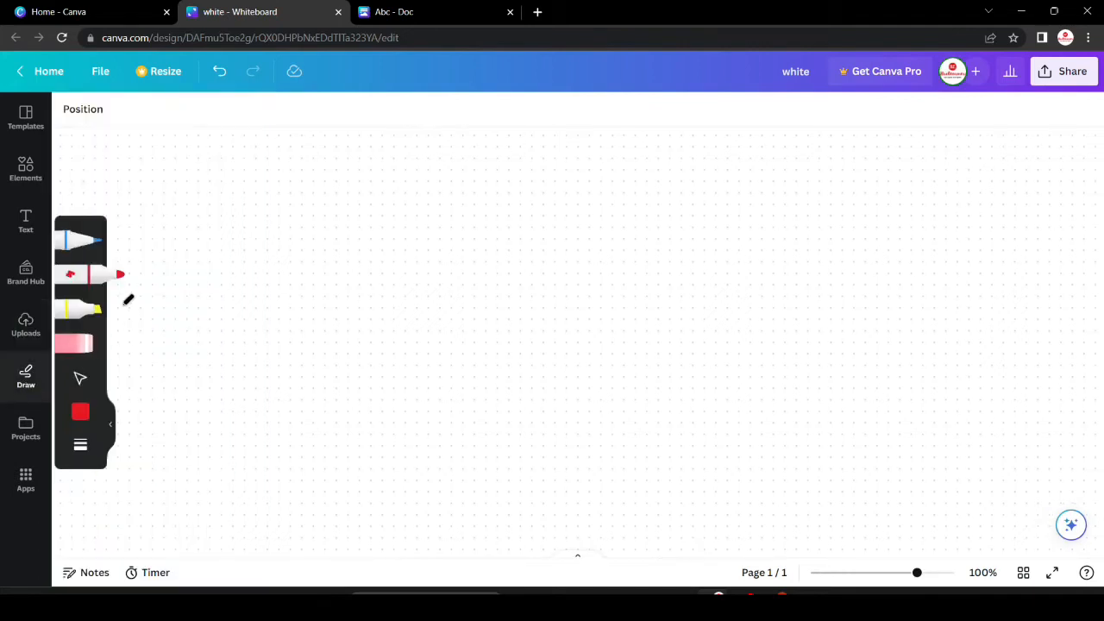
pyautogui.moveTo(294, 312)
pyautogui.mouseDown()
pyautogui.moveTo(346, 243)
pyautogui.moveTo(506, 154)
pyautogui.moveTo(350, 303)
pyautogui.moveTo(370, 232)
pyautogui.moveTo(504, 305)
pyautogui.mouseUp()
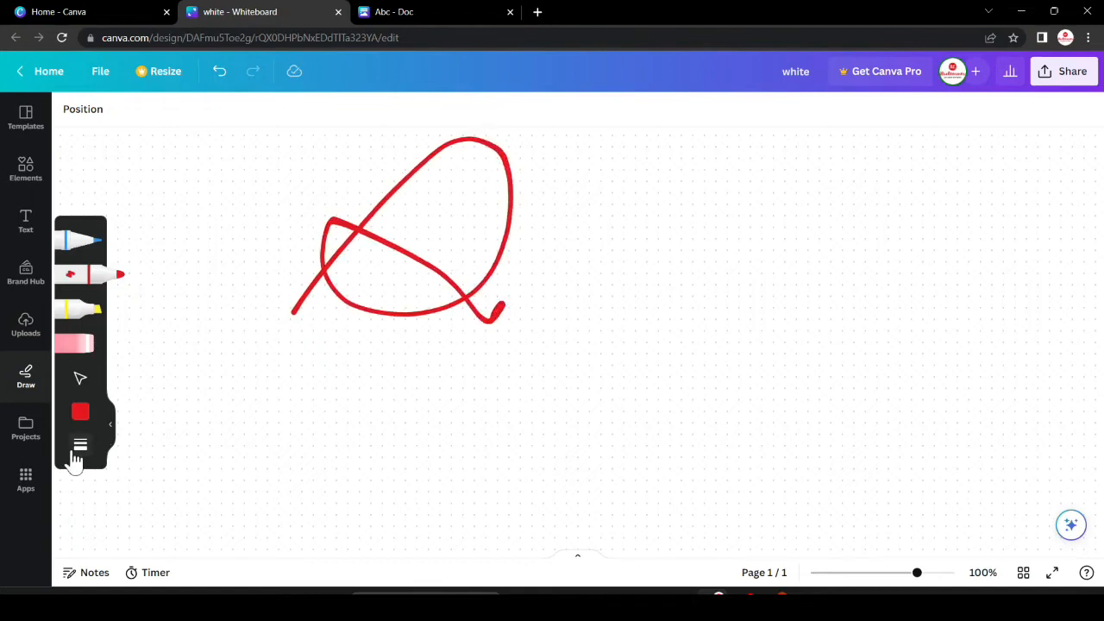
pyautogui.click(79, 448)
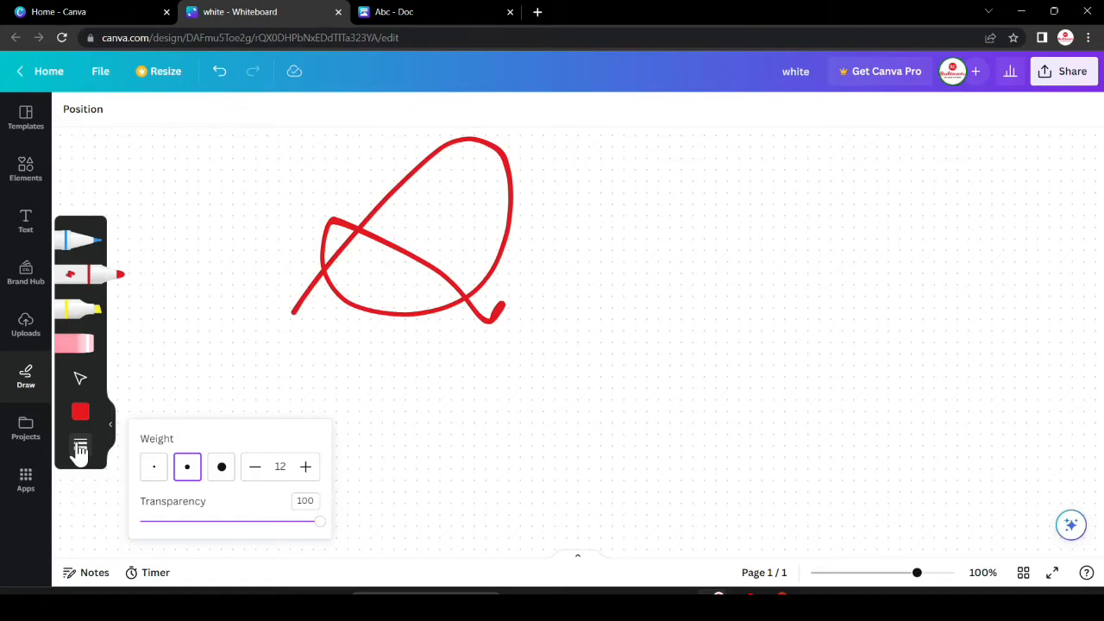
# Select the red freehand stroke, move it toward the middle of the whiteboard, and delete it
pyautogui.click(80, 379)
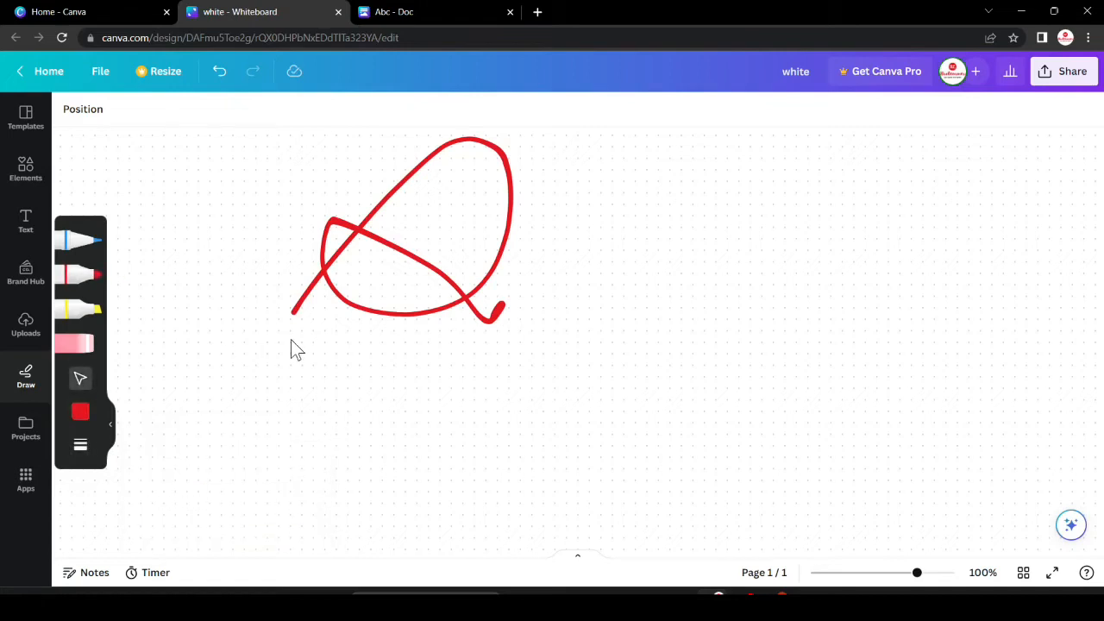
pyautogui.moveTo(319, 274); pyautogui.dragTo(428, 347)
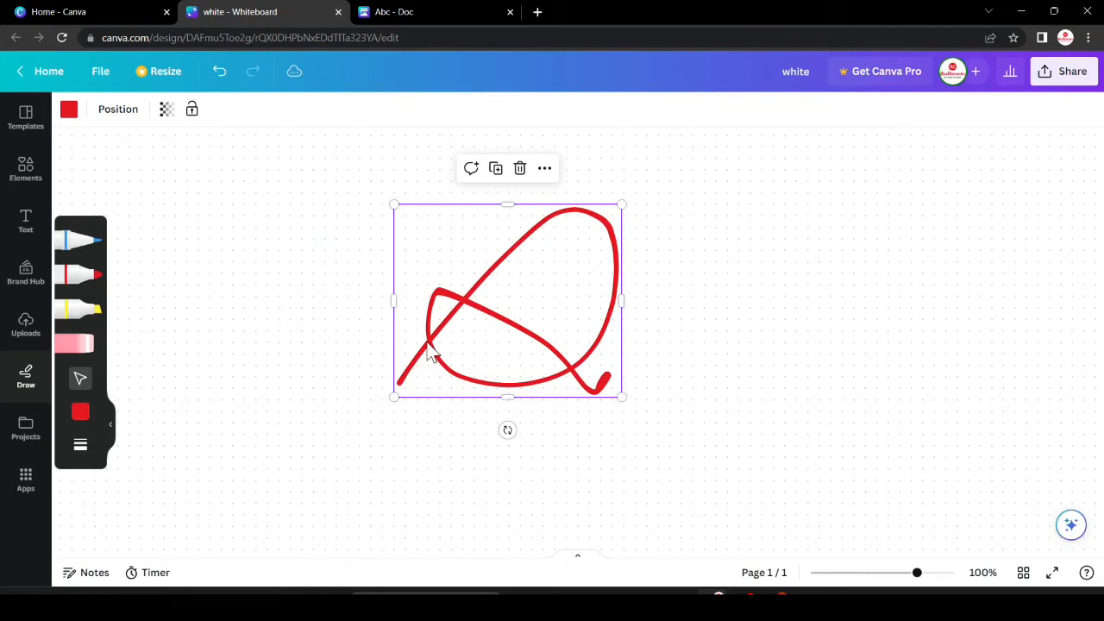
pyautogui.click(520, 169)
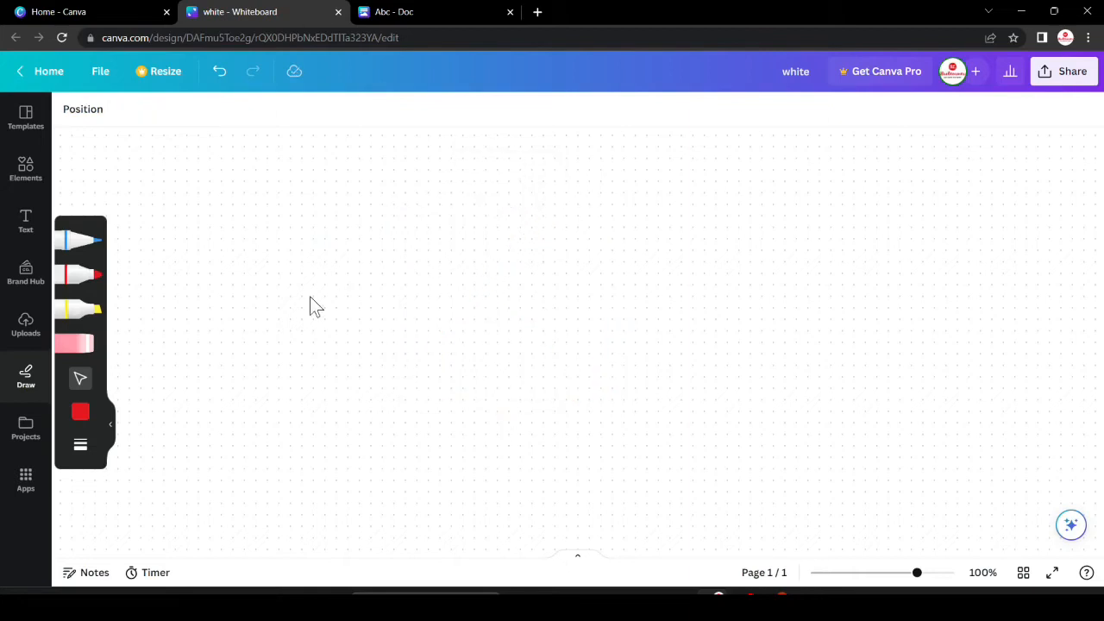
# View the saved projects and browse the apps offered for the whiteboard
pyautogui.click(21, 435)
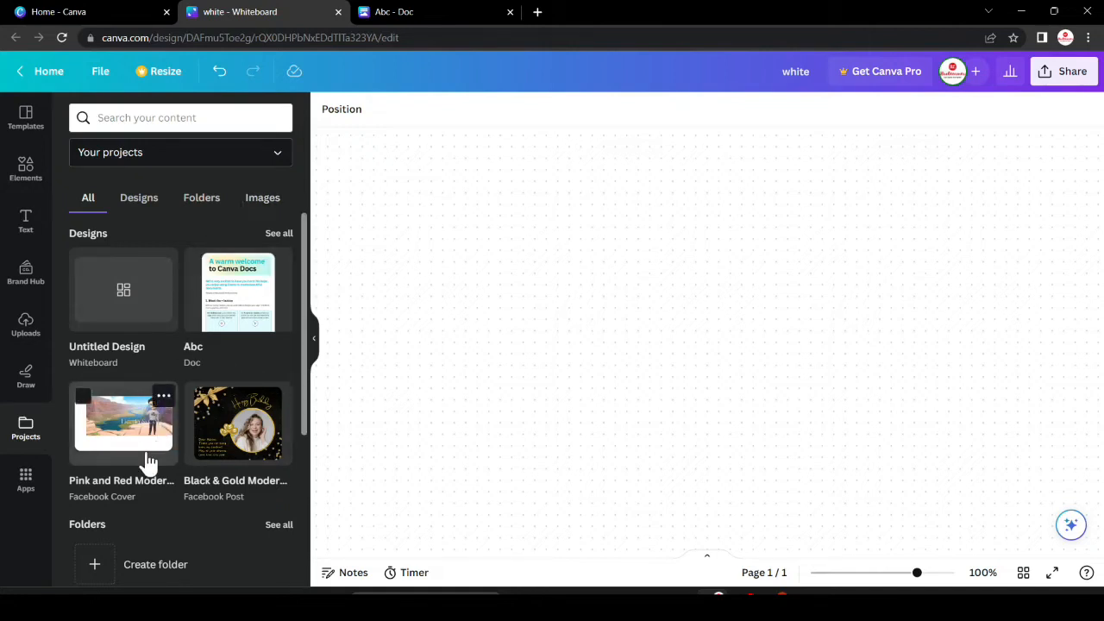
pyautogui.click(29, 483)
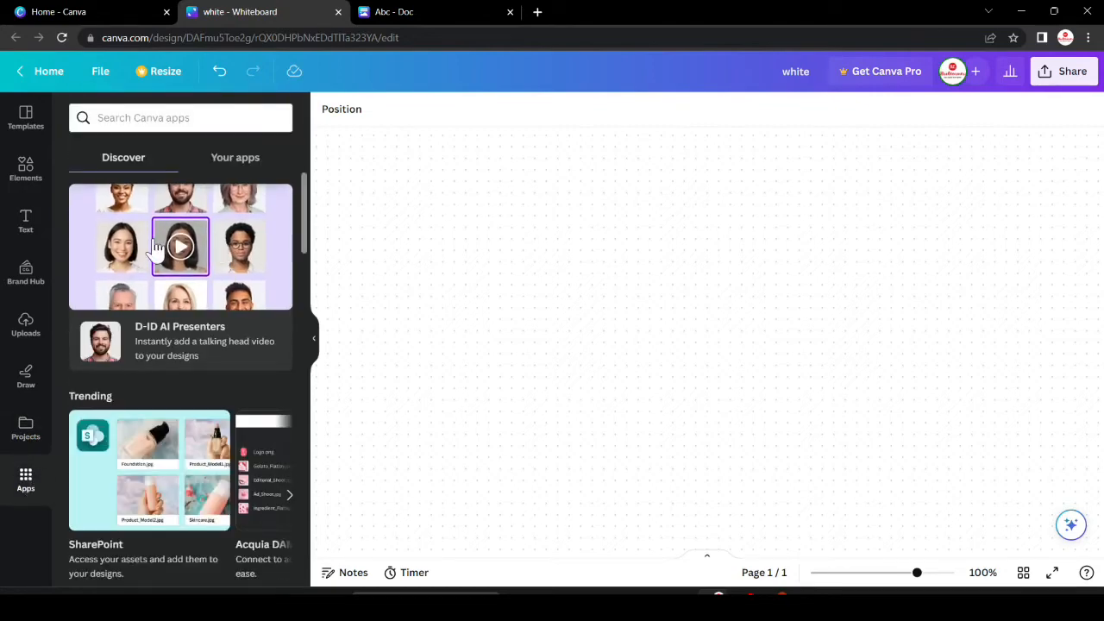
pyautogui.scroll(-5, 248, 316)
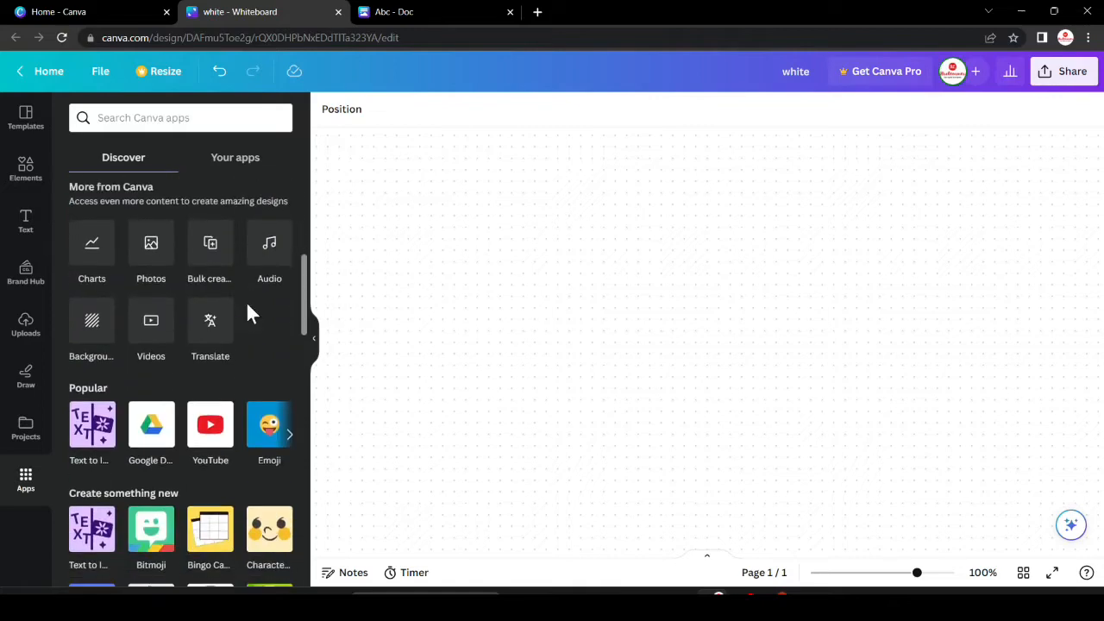
# Return to the Canva home page, create a blank Presentation (16:9), and dismiss the Design together tip
pyautogui.click(80, 10)
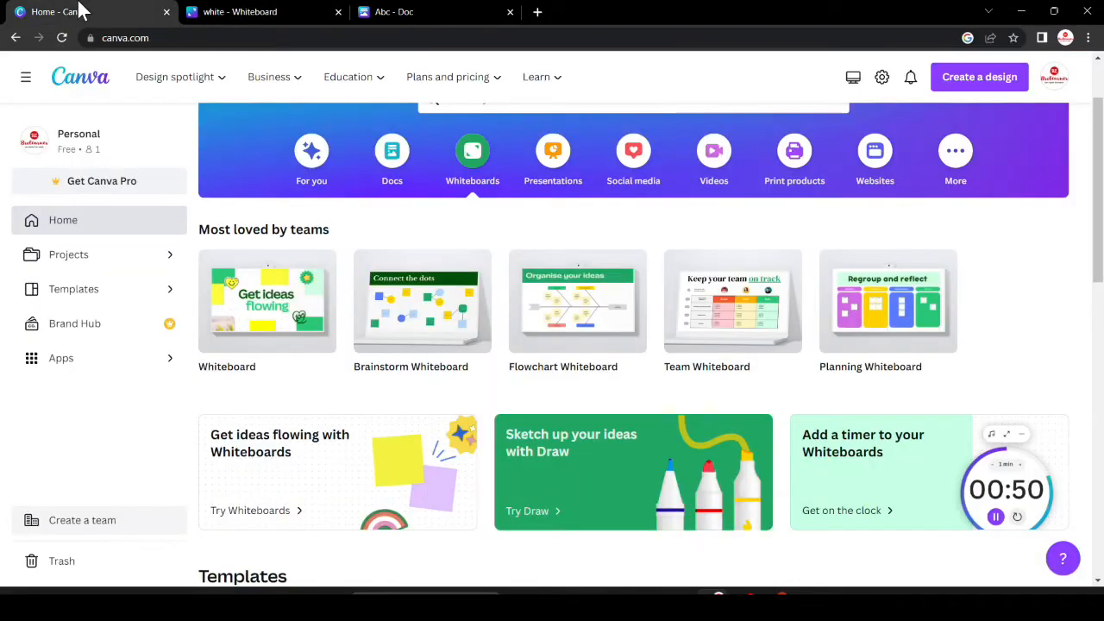
pyautogui.click(557, 155)
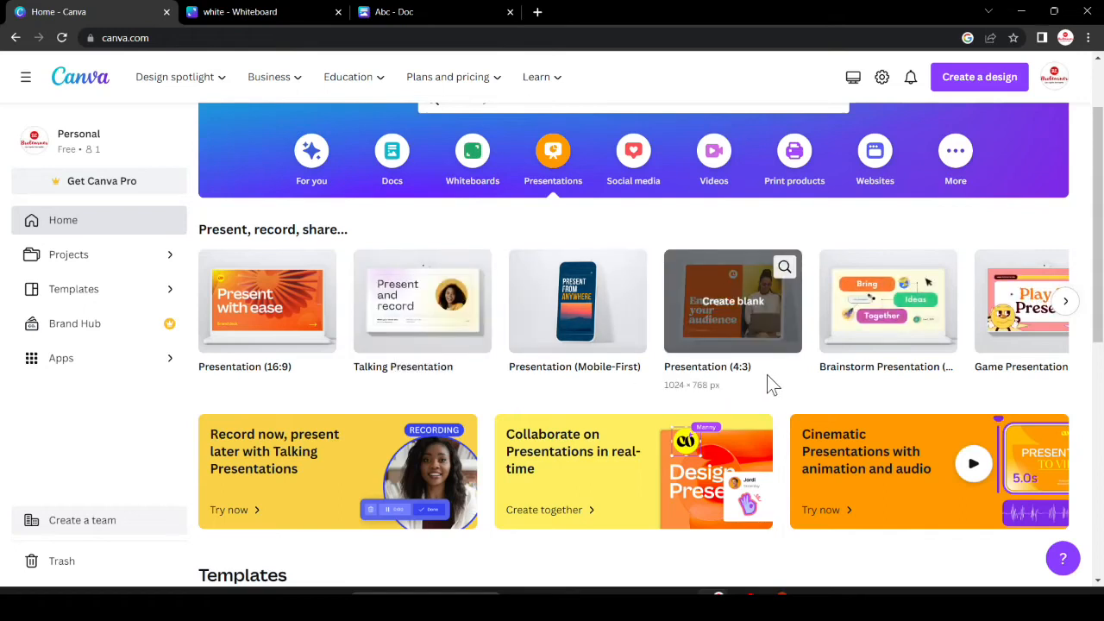
pyautogui.click(258, 317)
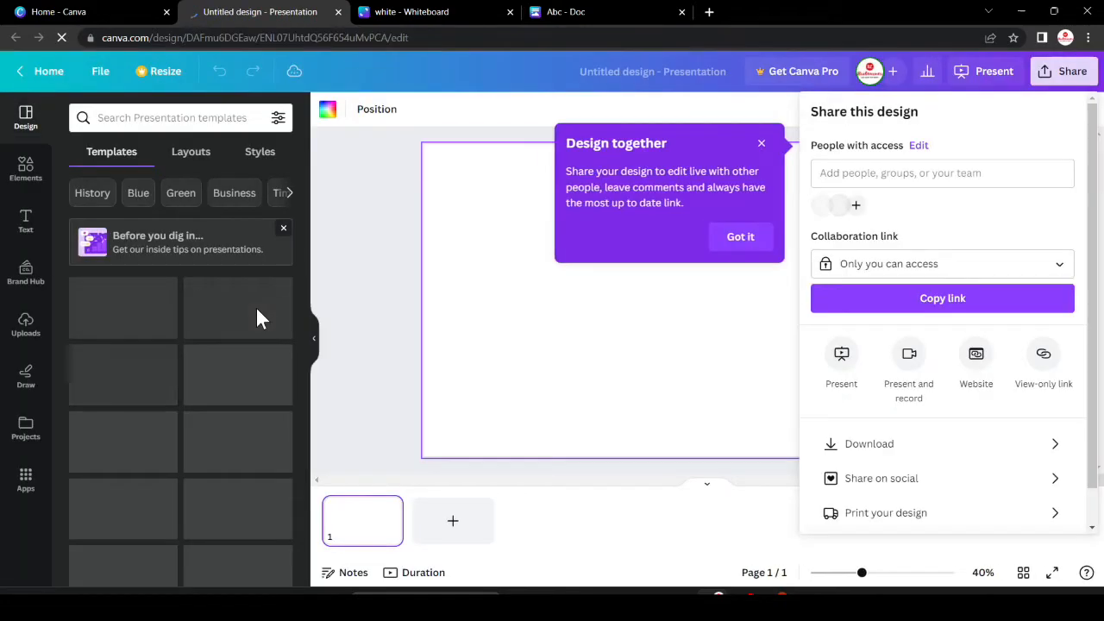
pyautogui.click(743, 237)
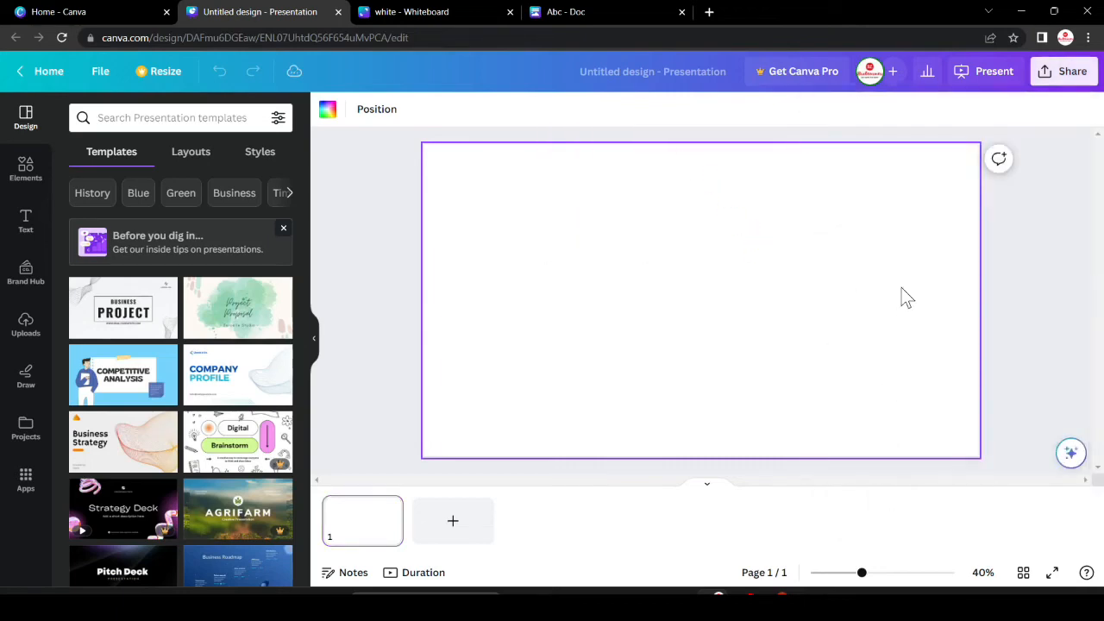
# Apply the Business Project cover from the Grey minimalist business project presentation template to page 1 and add a second page
pyautogui.click(21, 168)
pyautogui.click(21, 130)
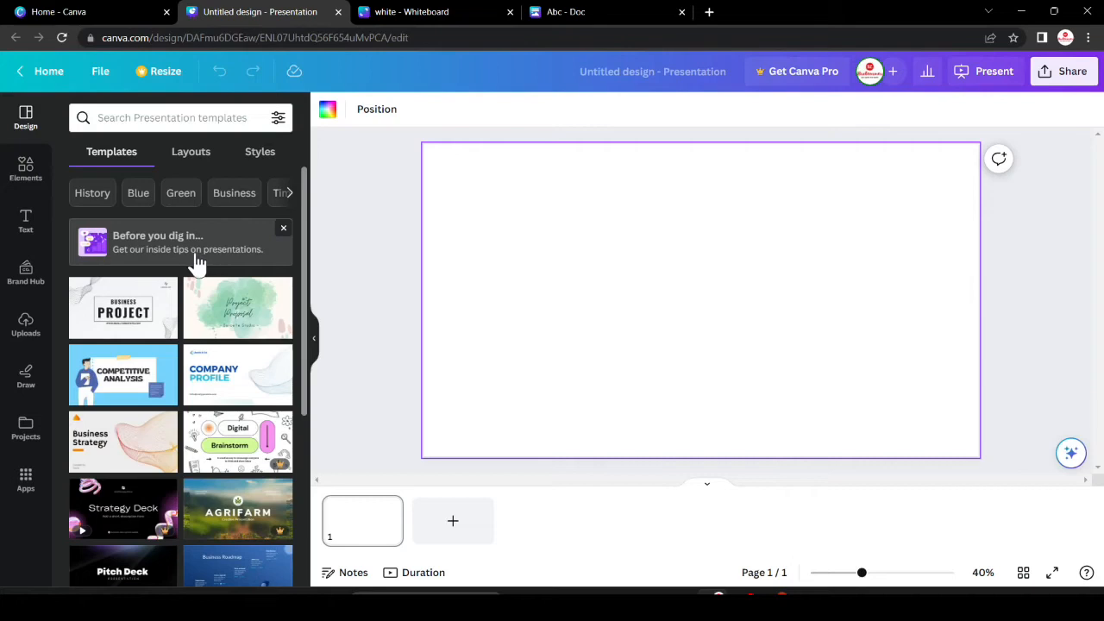
pyautogui.click(125, 311)
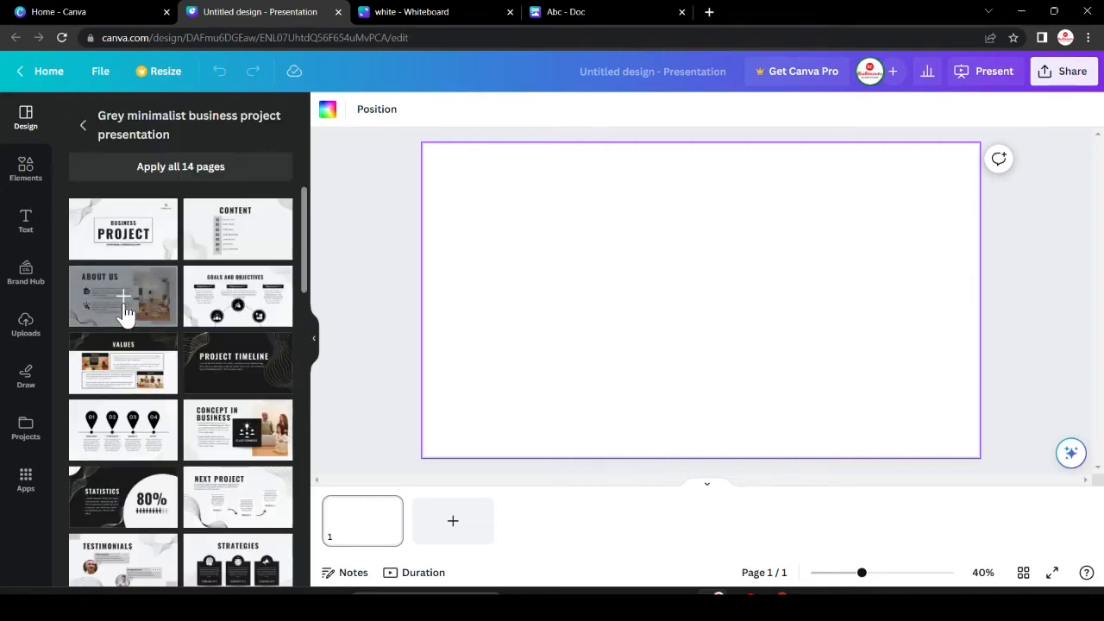
pyautogui.click(112, 238)
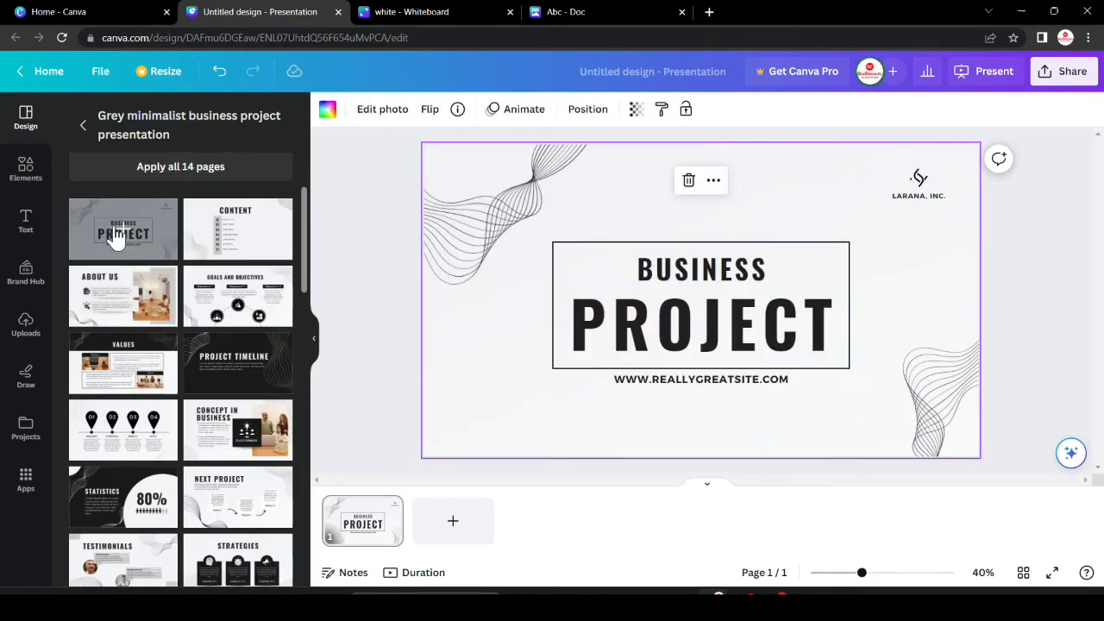
pyautogui.click(448, 532)
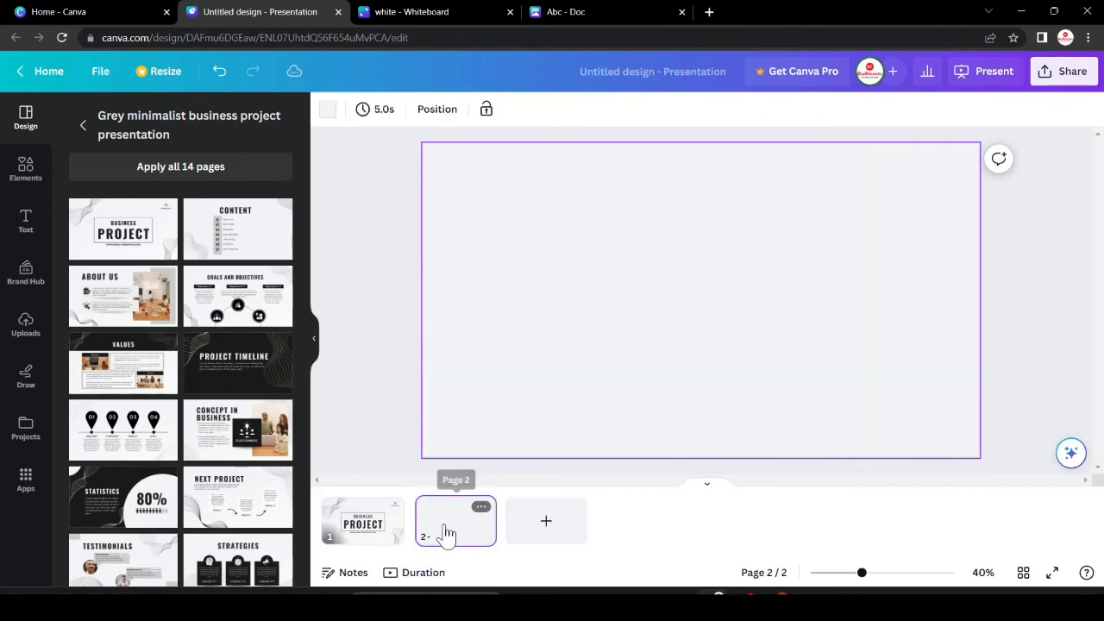
# Add a third blank page, and insert the heading "Hello Friends" on page 2 with a default subheading and body text below it
pyautogui.click(564, 536)
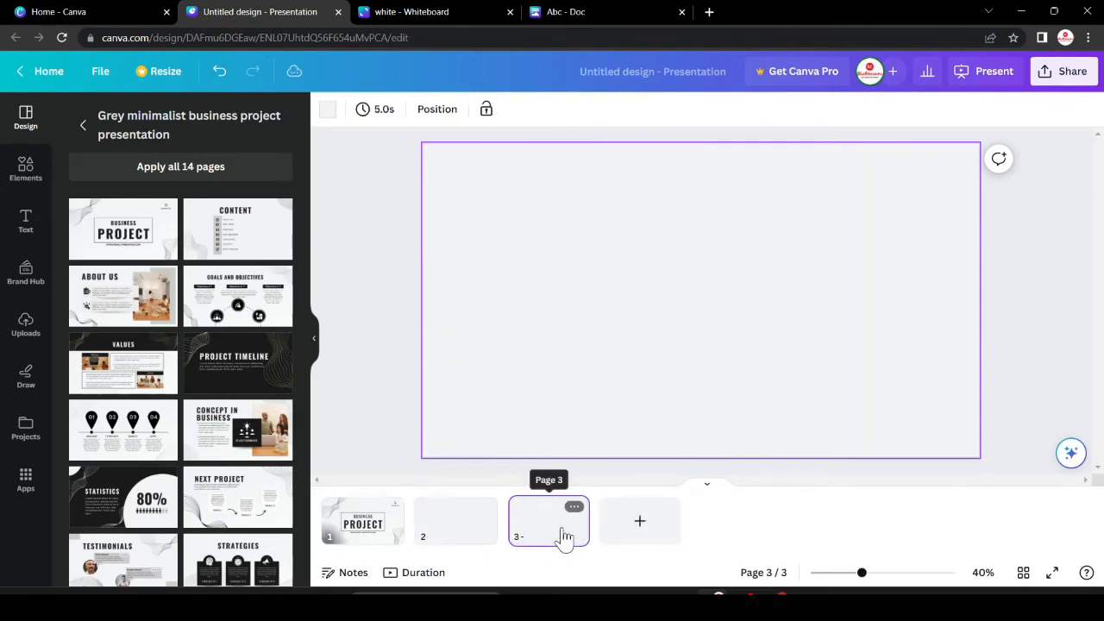
pyautogui.click(429, 544)
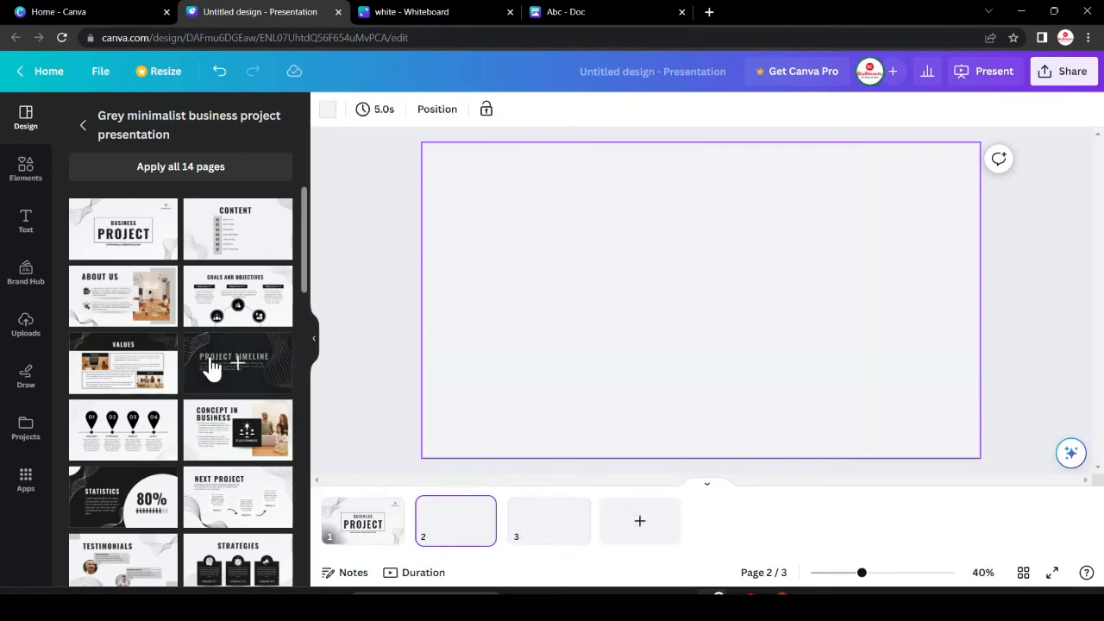
pyautogui.click(39, 181)
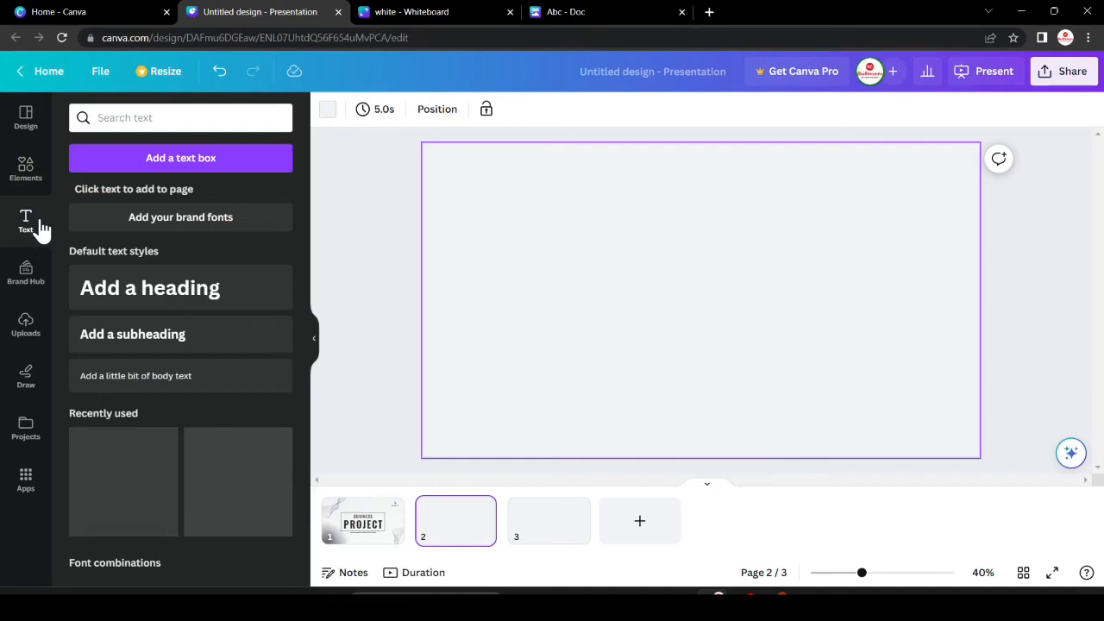
pyautogui.click(151, 304)
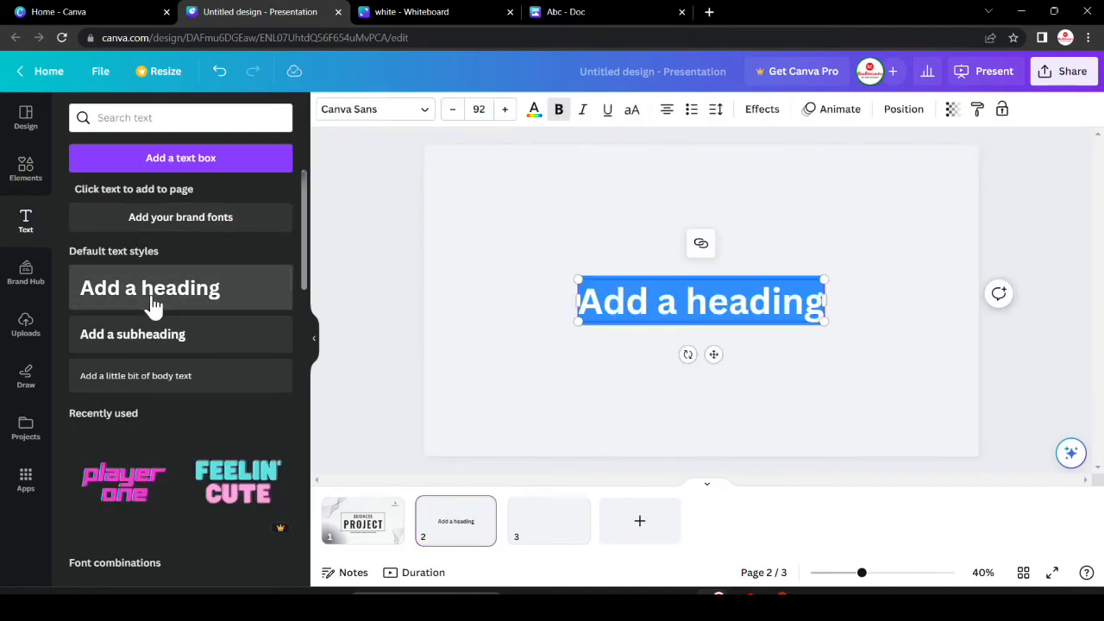
pyautogui.write('Hello')
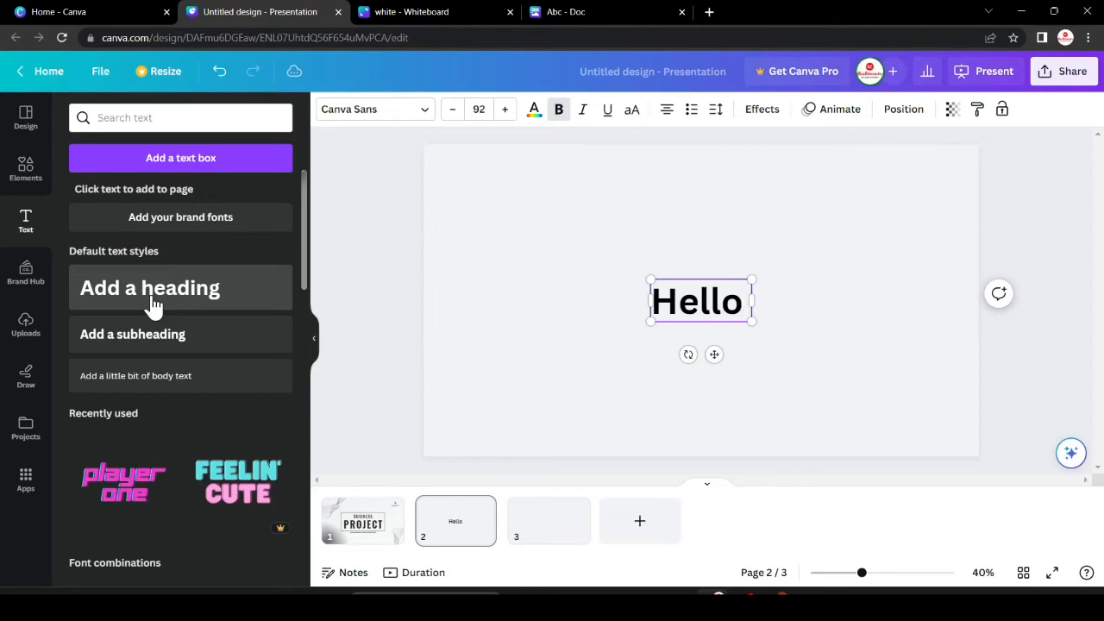
pyautogui.write(' Friends')
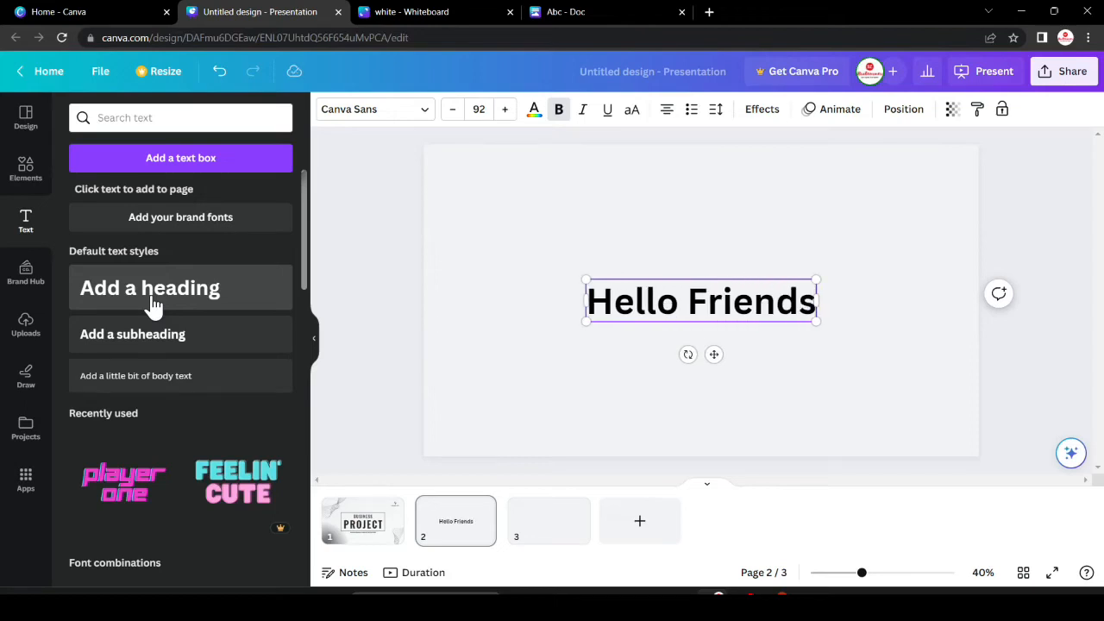
pyautogui.click(167, 339)
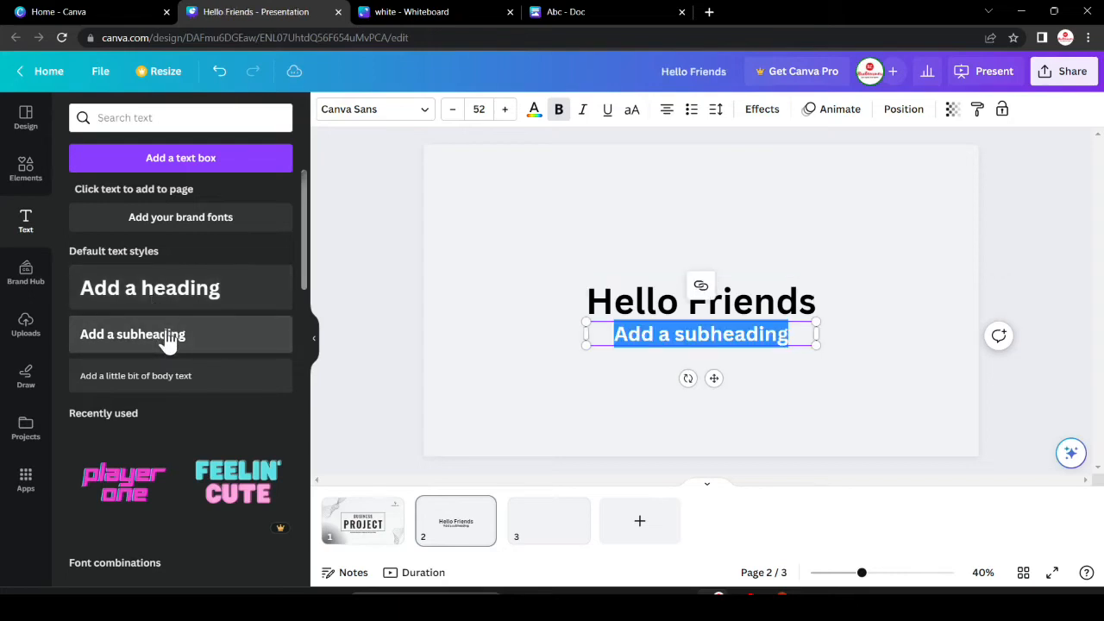
pyautogui.click(187, 379)
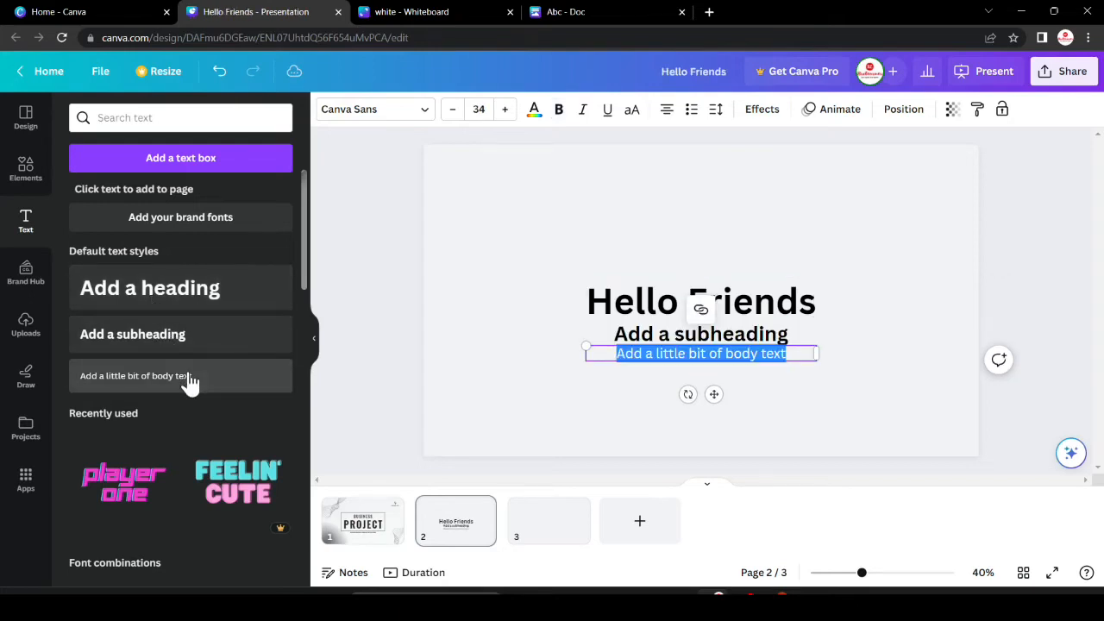
# Insert a plain solid line on page 2 and set its color to #040506 from the document colors
pyautogui.click(25, 170)
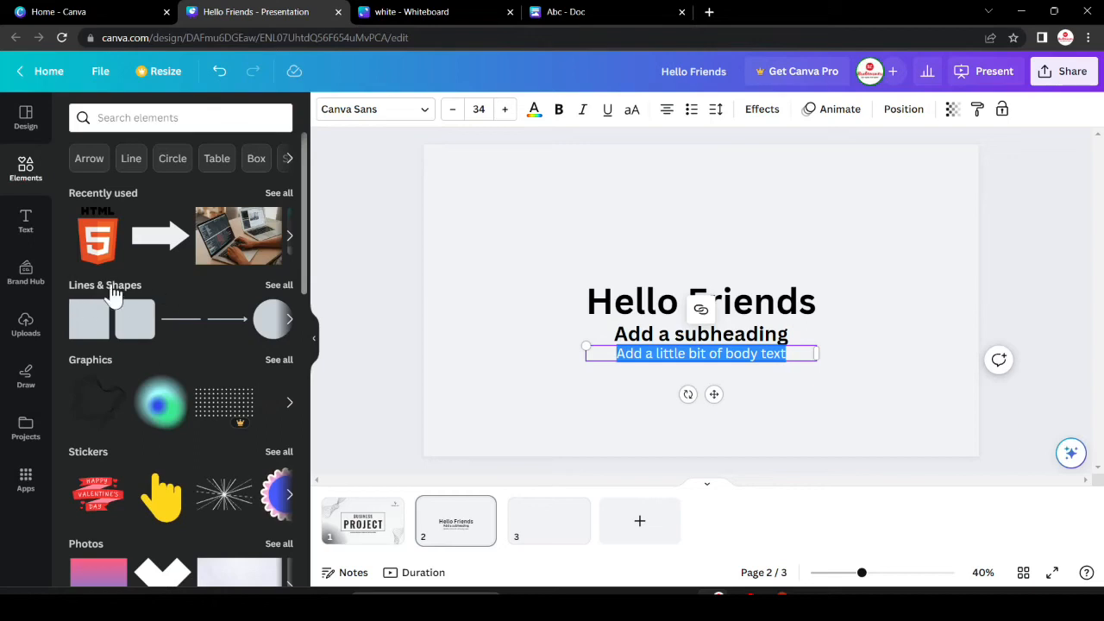
pyautogui.click(285, 285)
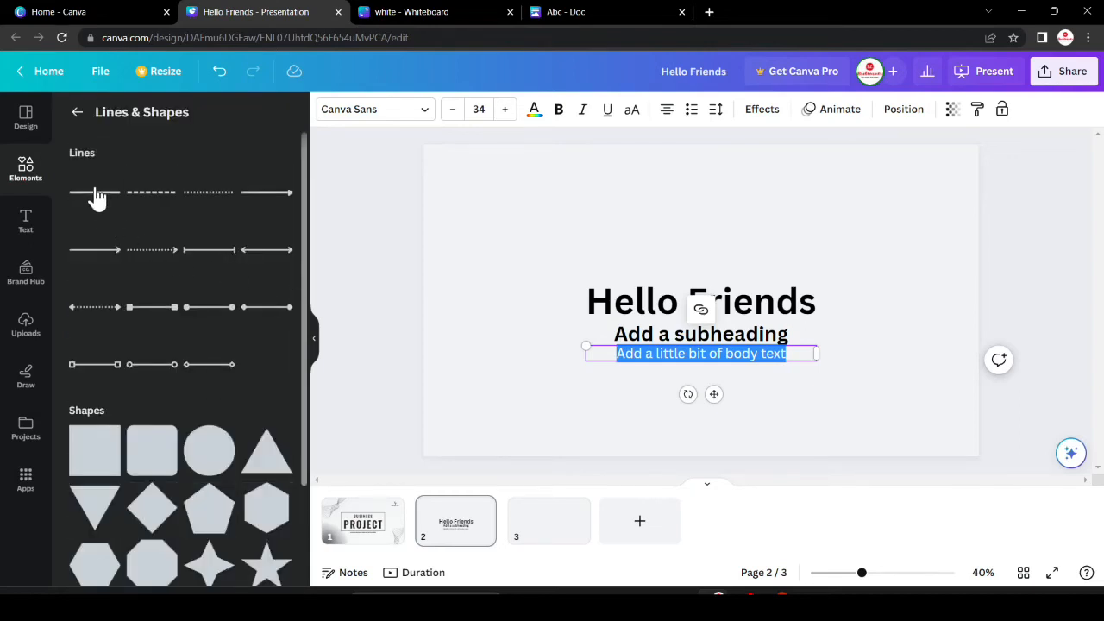
pyautogui.click(95, 193)
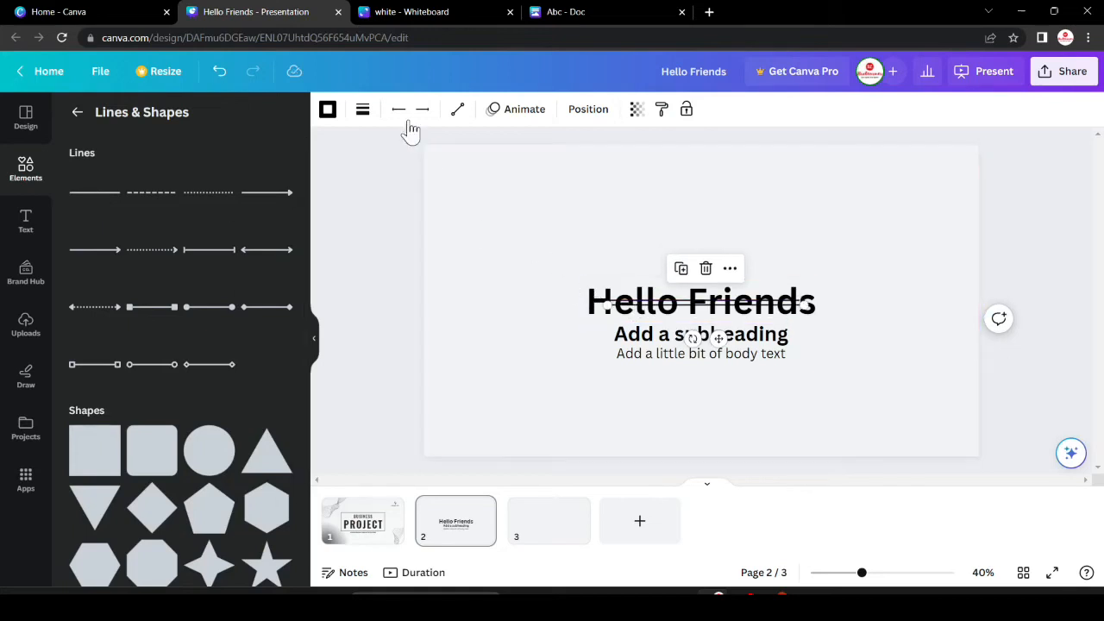
pyautogui.click(326, 113)
pyautogui.click(238, 199)
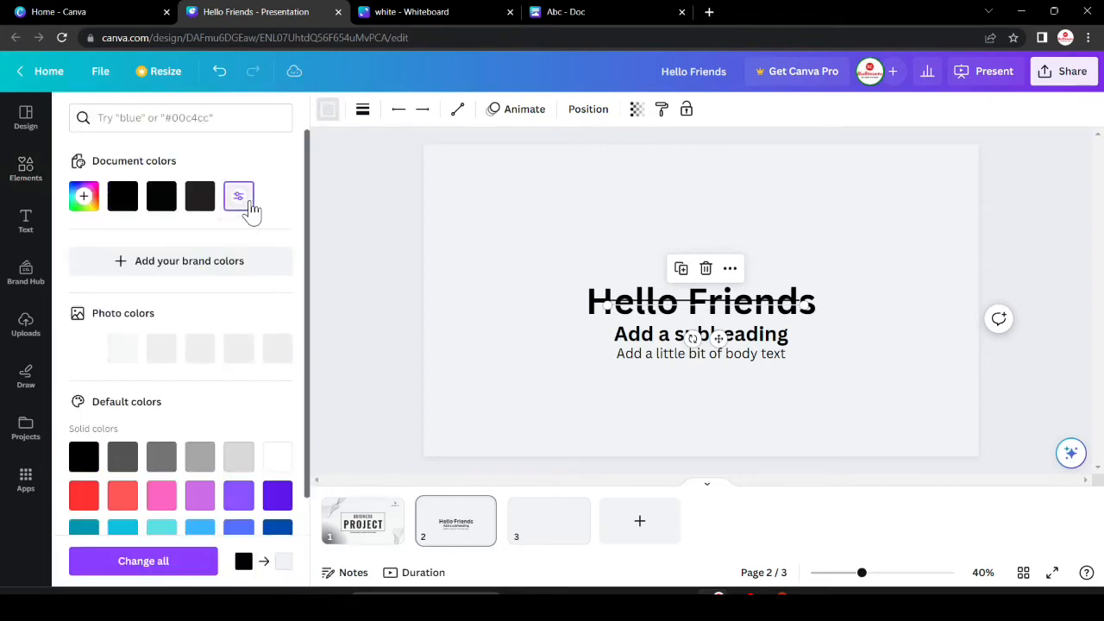
pyautogui.click(199, 197)
pyautogui.click(162, 196)
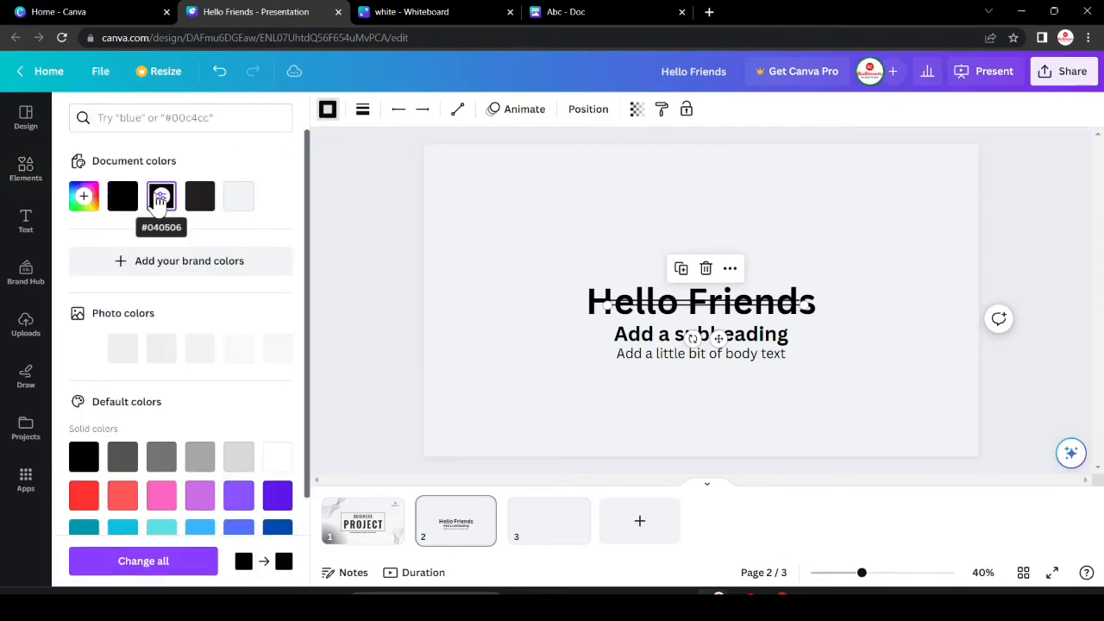
# Add a square shape to page 2 and place it over the "Hello Friends" heading
pyautogui.click(14, 169)
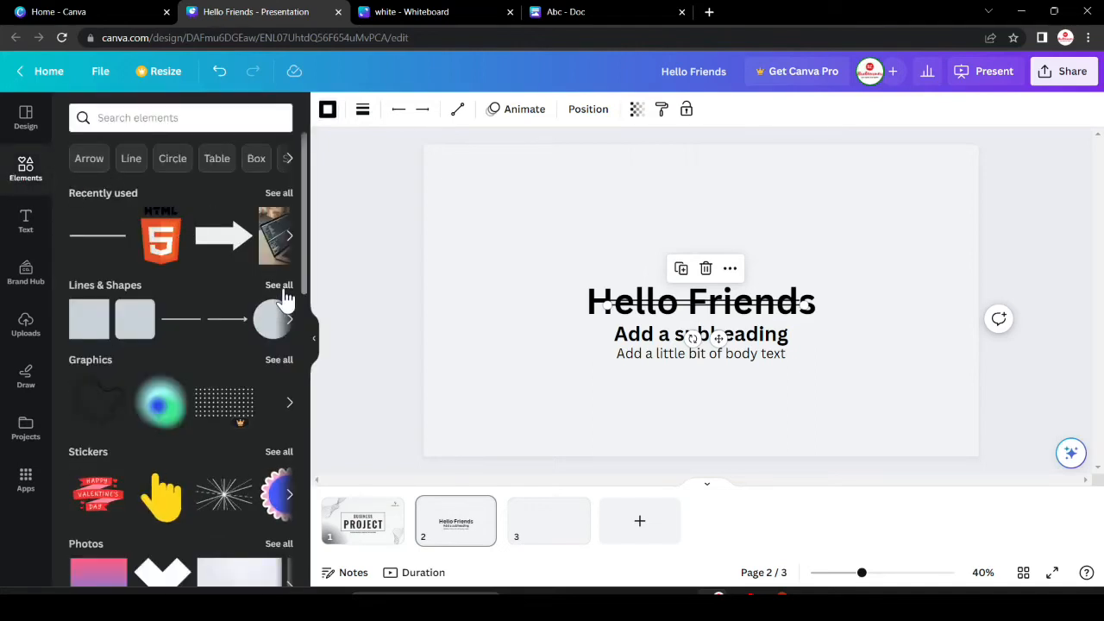
pyautogui.click(280, 286)
pyautogui.scroll(-5, 118, 338)
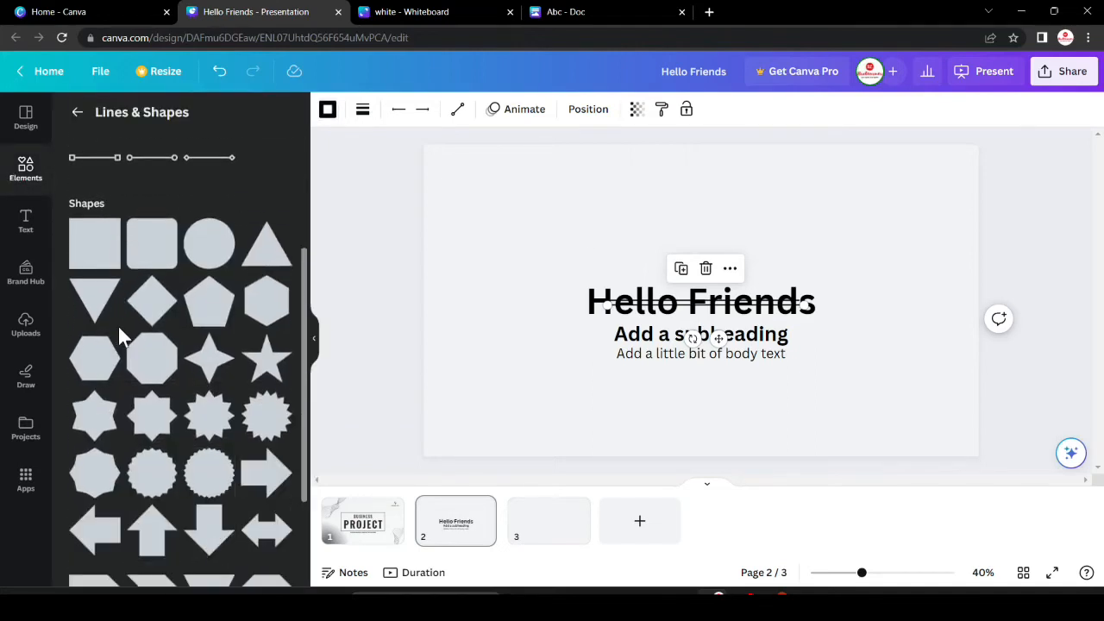
pyautogui.click(95, 250)
pyautogui.moveTo(679, 287); pyautogui.dragTo(700, 300)
pyautogui.rightClick(701, 299)
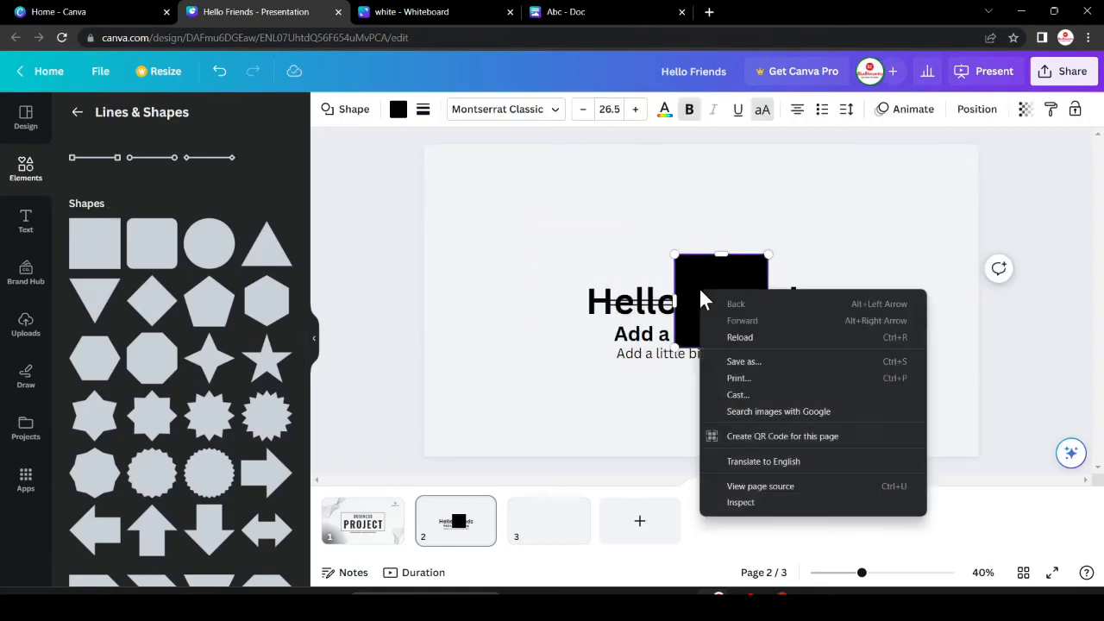
pyautogui.click(695, 281)
pyautogui.rightClick(696, 283)
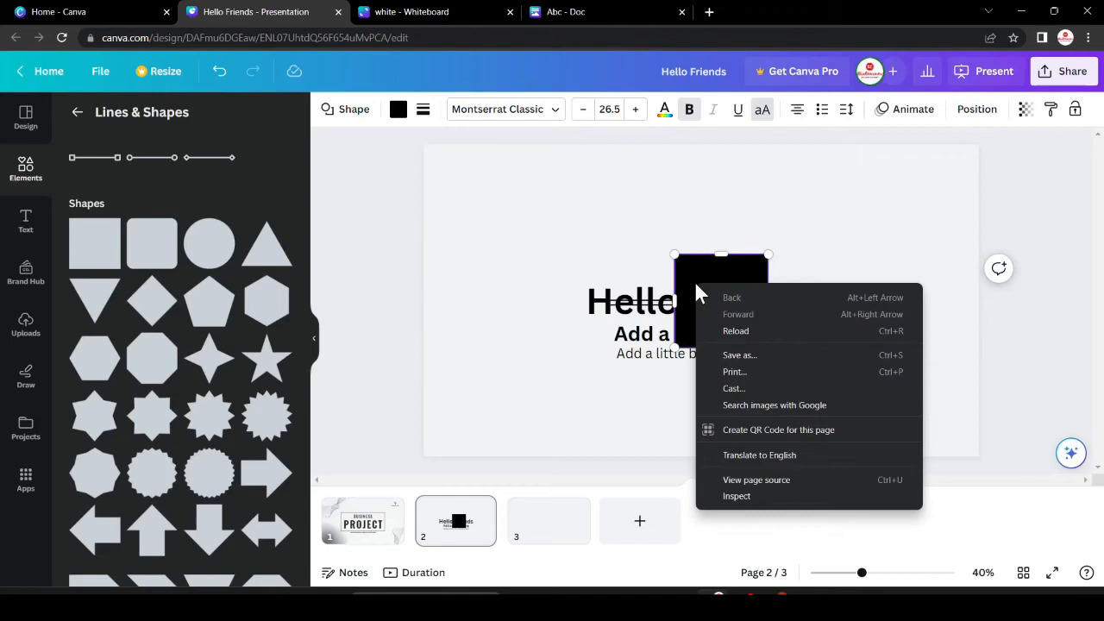
pyautogui.click(642, 339)
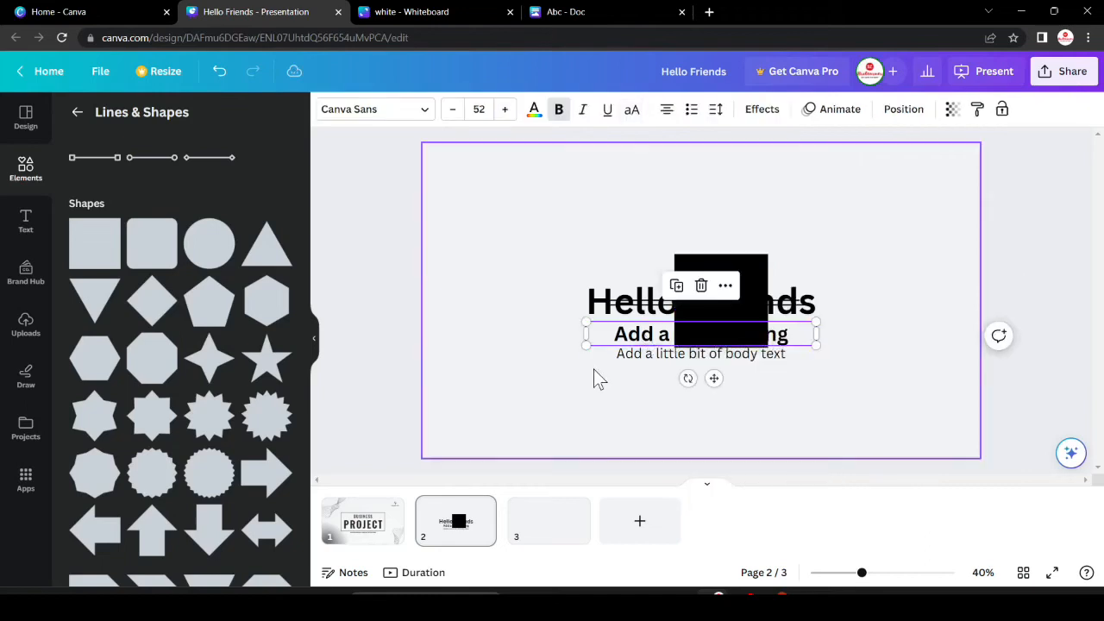
# Send the black square one layer backward and shift it slightly left and down over the text block
pyautogui.click(739, 295)
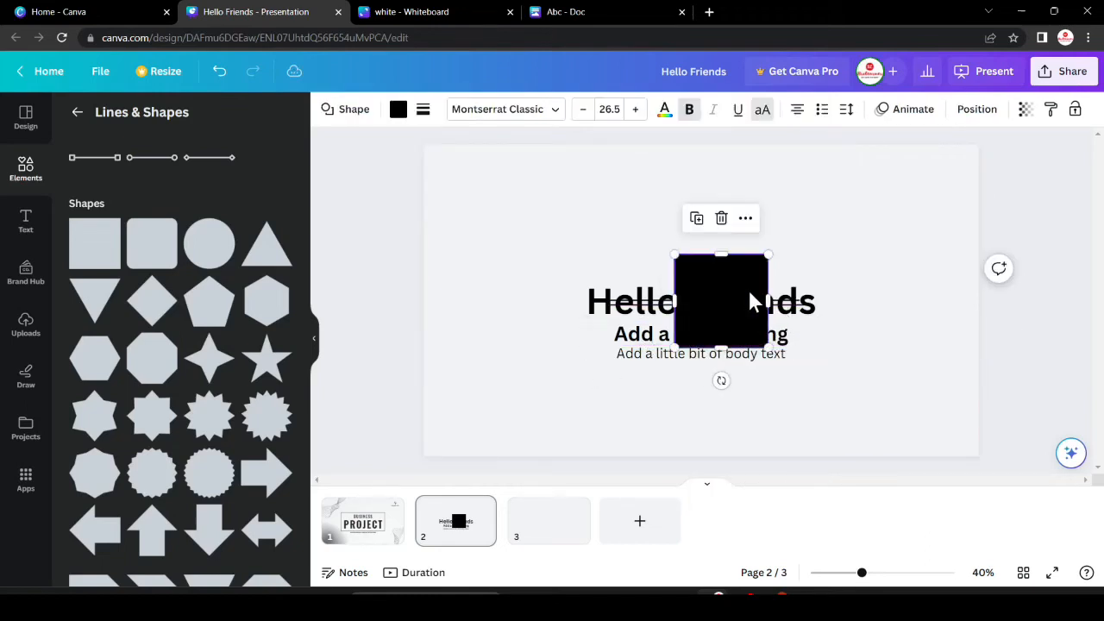
pyautogui.click(747, 223)
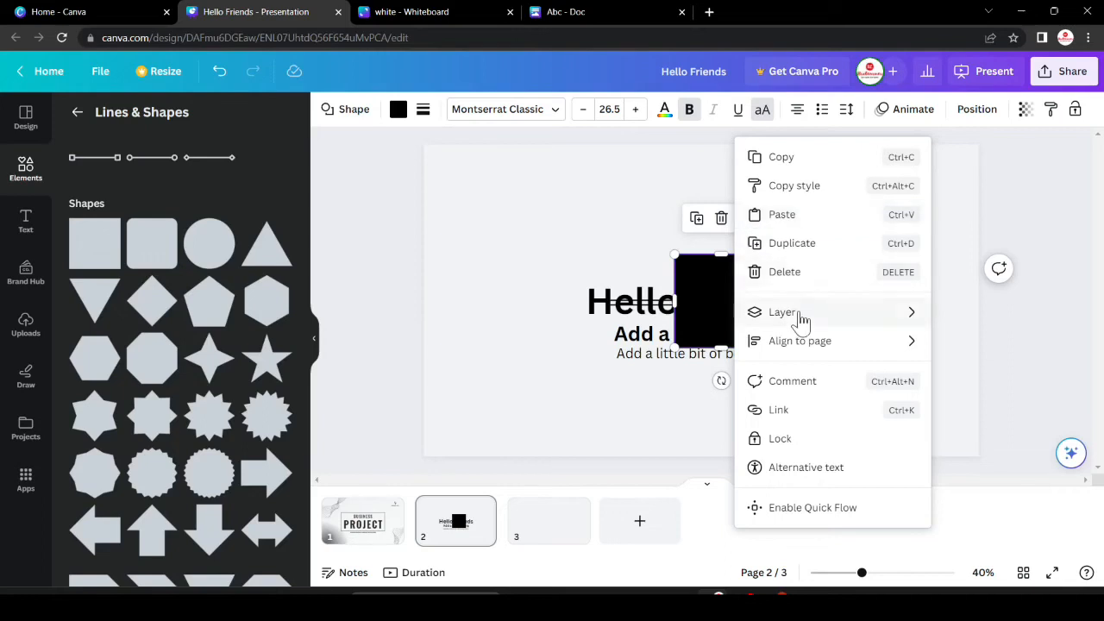
pyautogui.moveTo(801, 321)
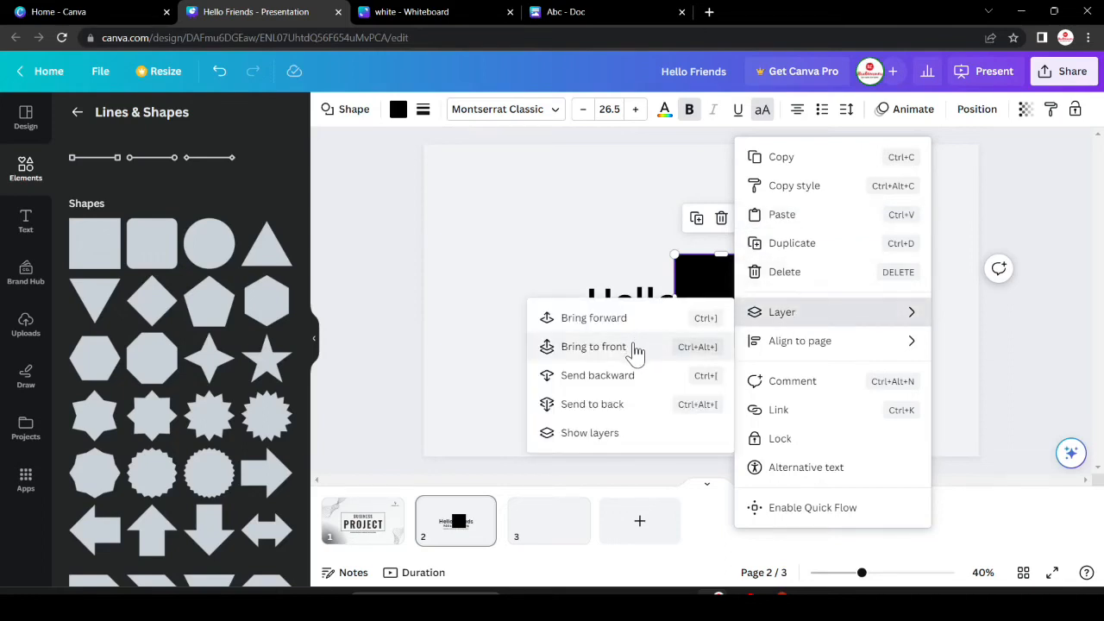
pyautogui.click(630, 385)
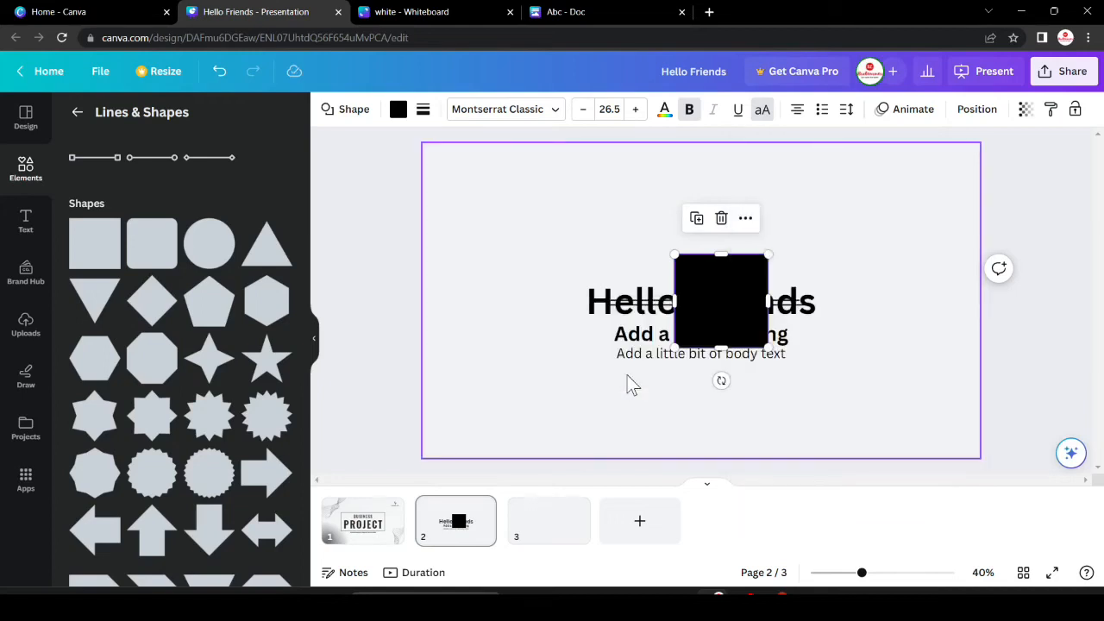
pyautogui.click(731, 287)
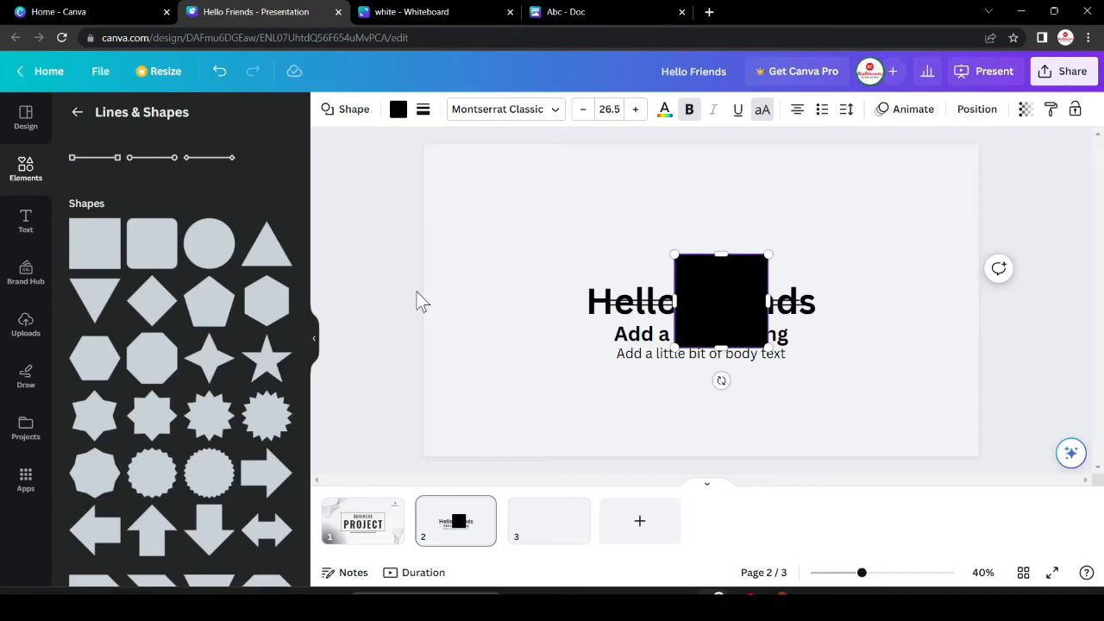
pyautogui.moveTo(714, 295); pyautogui.dragTo(688, 301)
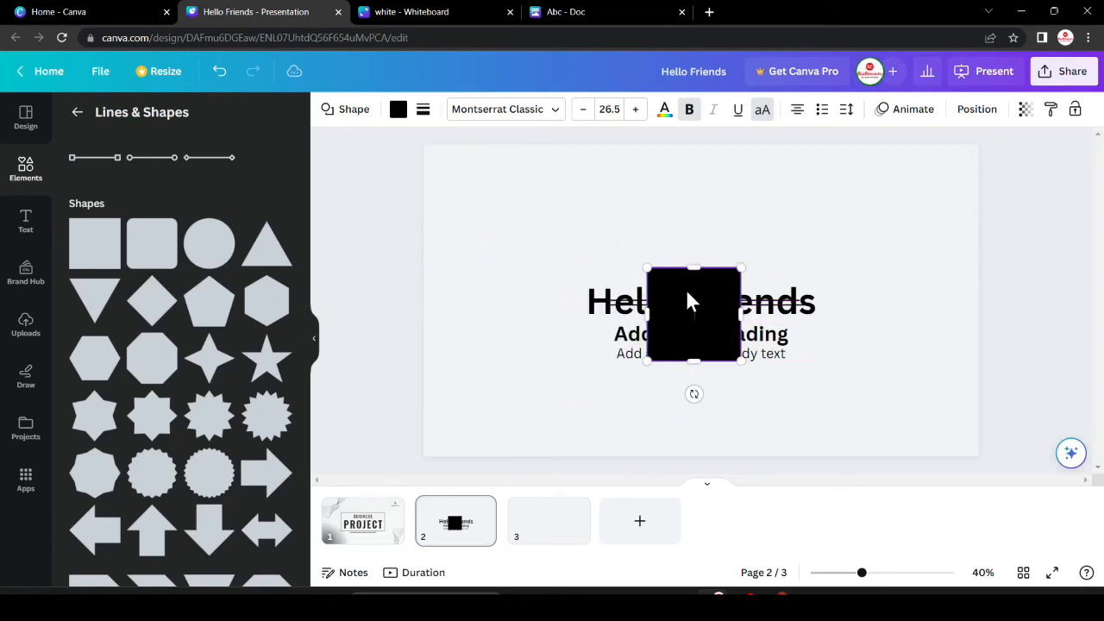
# Remove the bold formatting from the "Hello Friends" heading and color it pink from the default solid colors
pyautogui.click(595, 304)
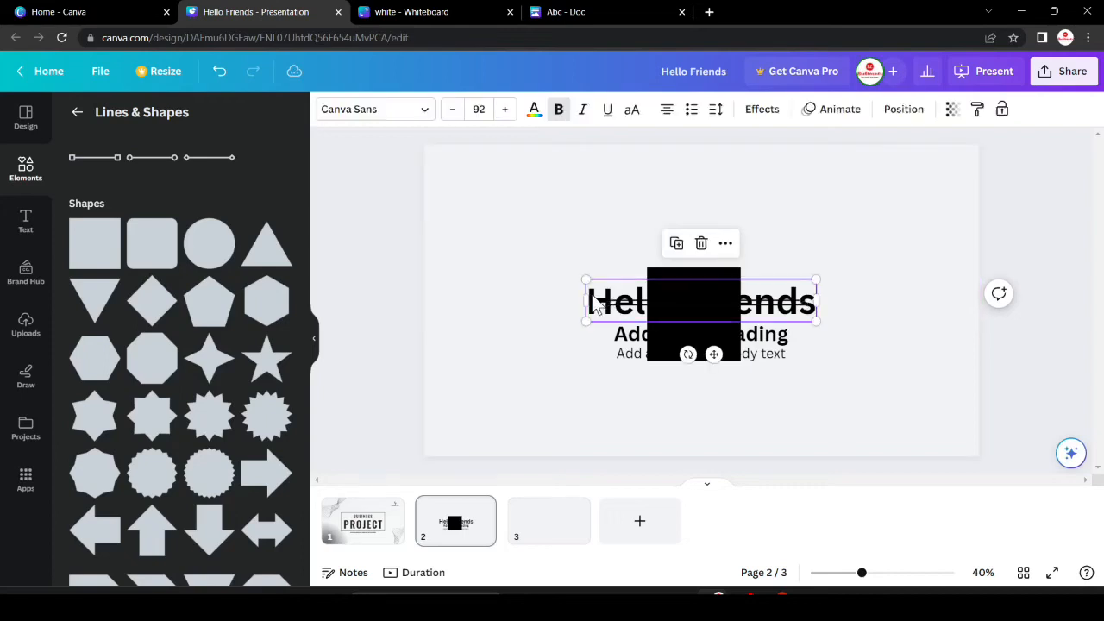
pyautogui.click(559, 110)
pyautogui.click(534, 111)
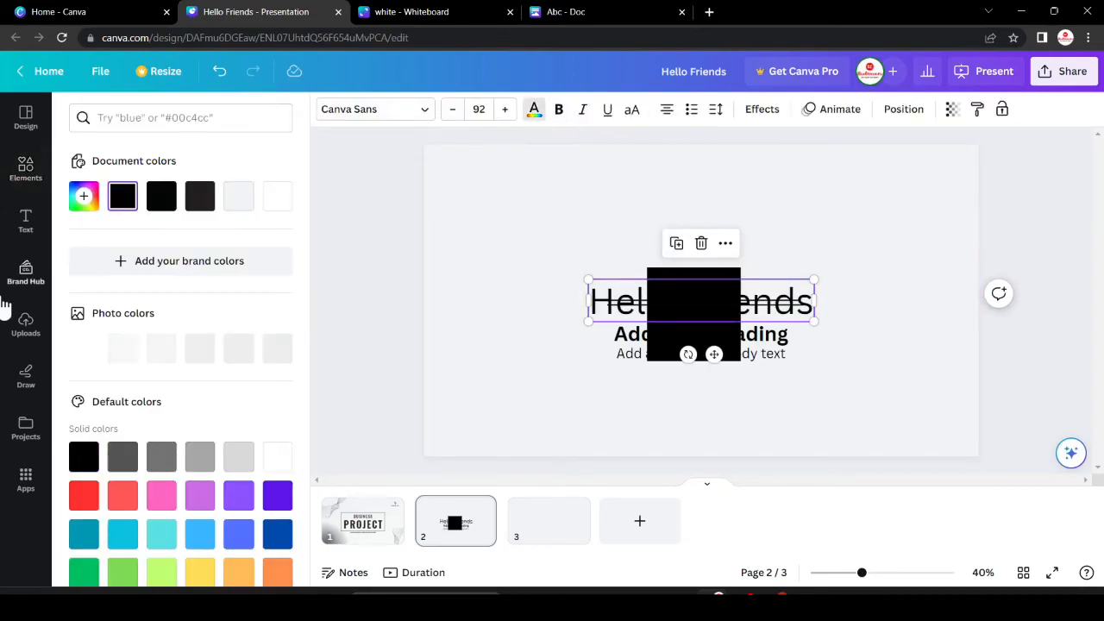
pyautogui.click(160, 499)
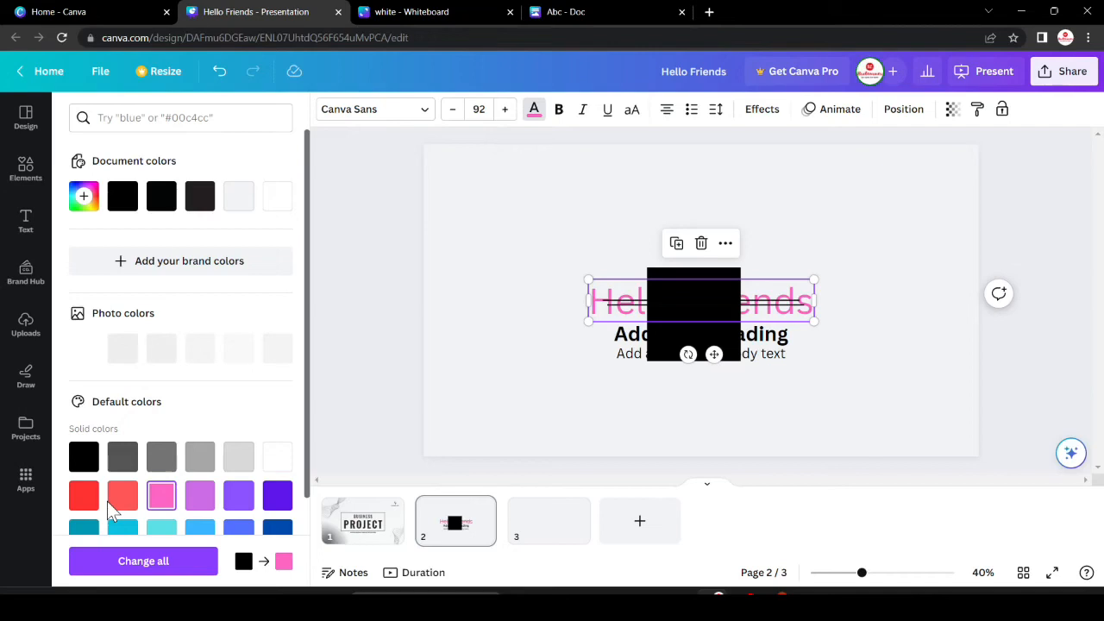
pyautogui.click(851, 303)
# Send the black square to the back layer, behind the heading, and deselect it
pyautogui.click(696, 290)
pyautogui.click(718, 231)
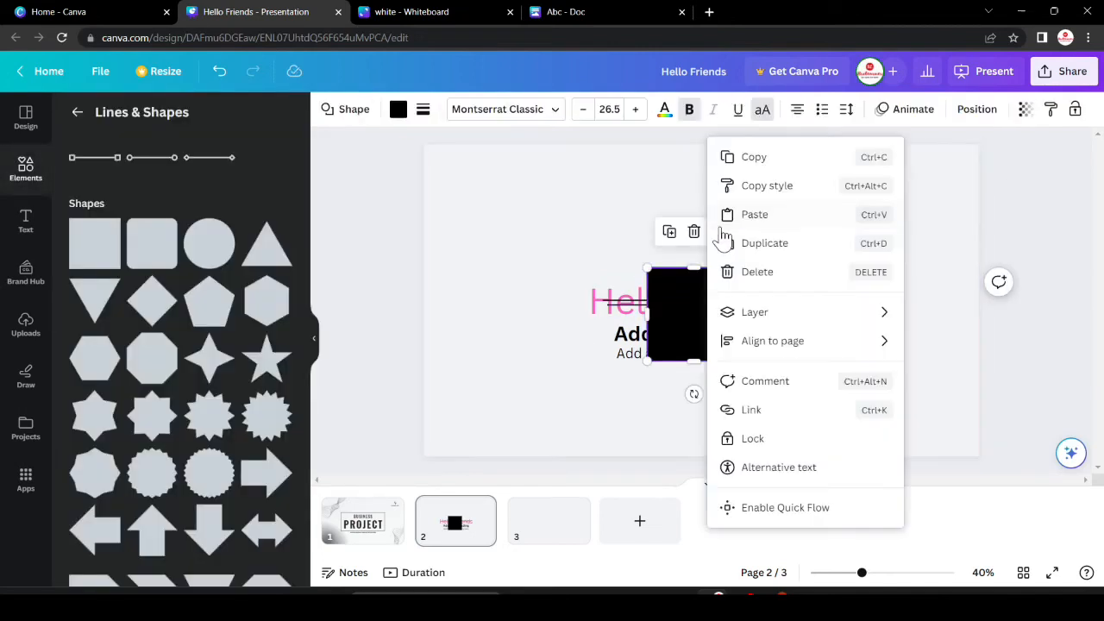
pyautogui.moveTo(776, 319)
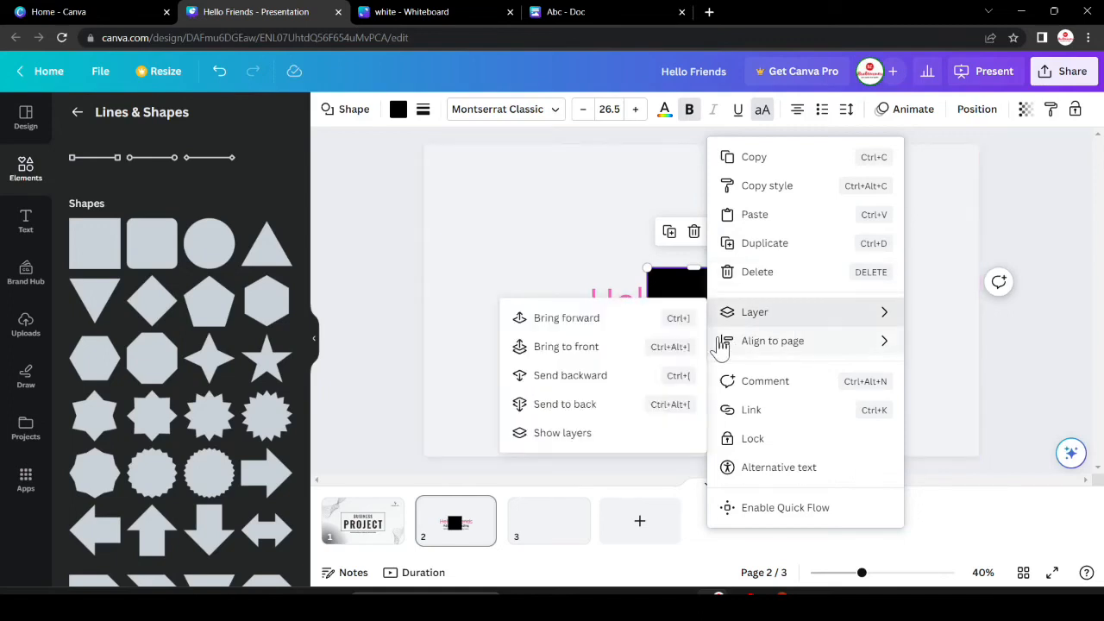
pyautogui.click(614, 408)
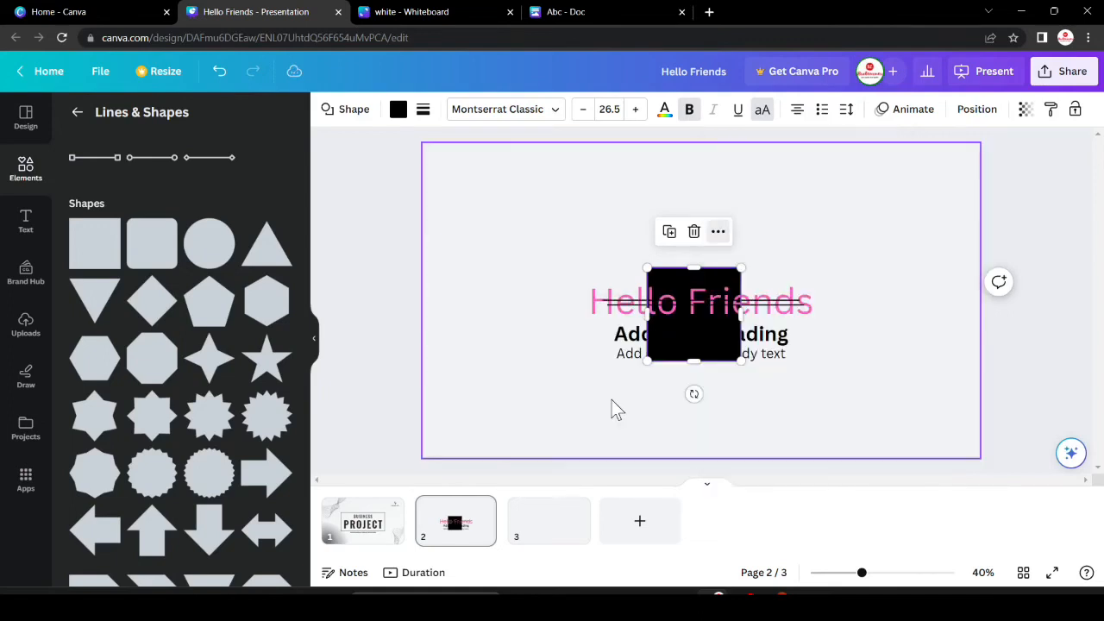
pyautogui.click(593, 393)
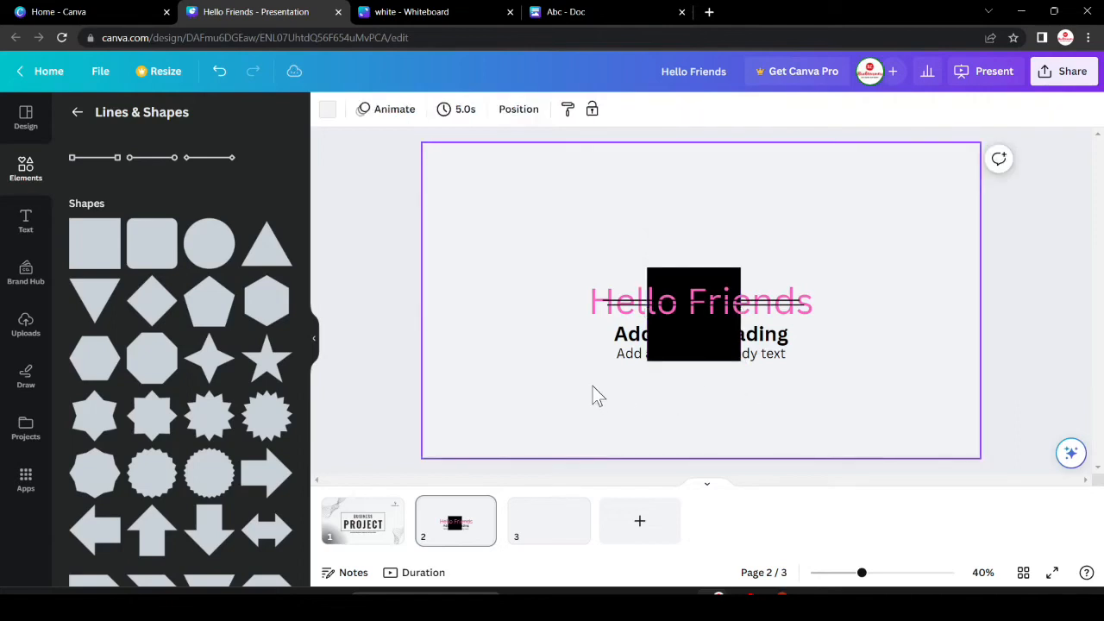
# Check the options available for the line crossing the heading, and browse the rest of the shapes collection
pyautogui.click(636, 305)
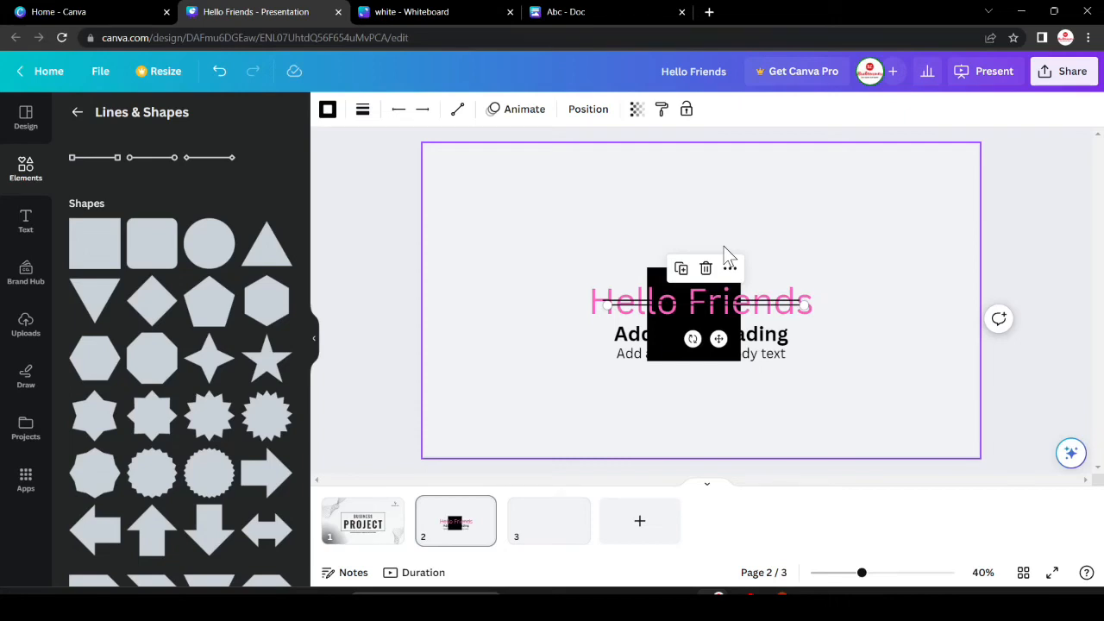
pyautogui.click(729, 268)
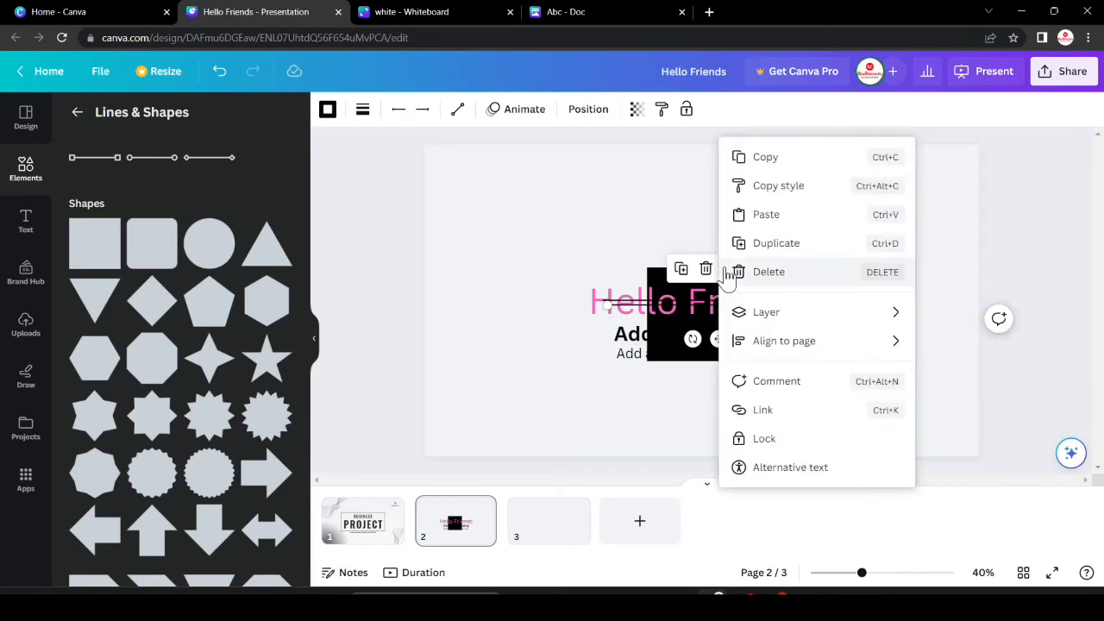
pyautogui.moveTo(779, 340)
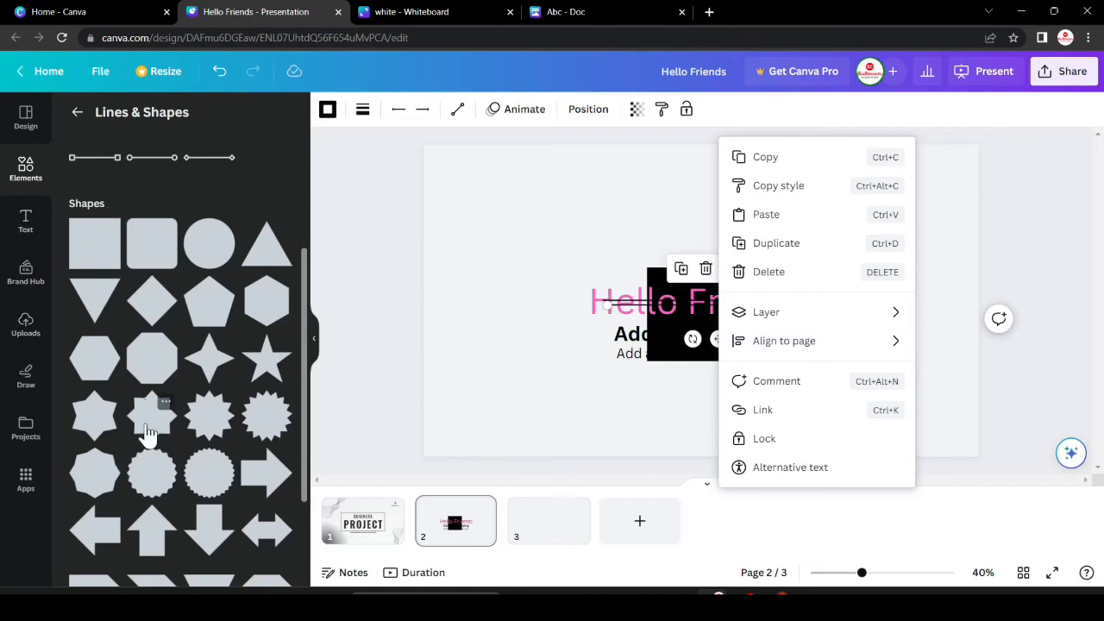
pyautogui.scroll(-3, 147, 427)
pyautogui.scroll(-2, 148, 434)
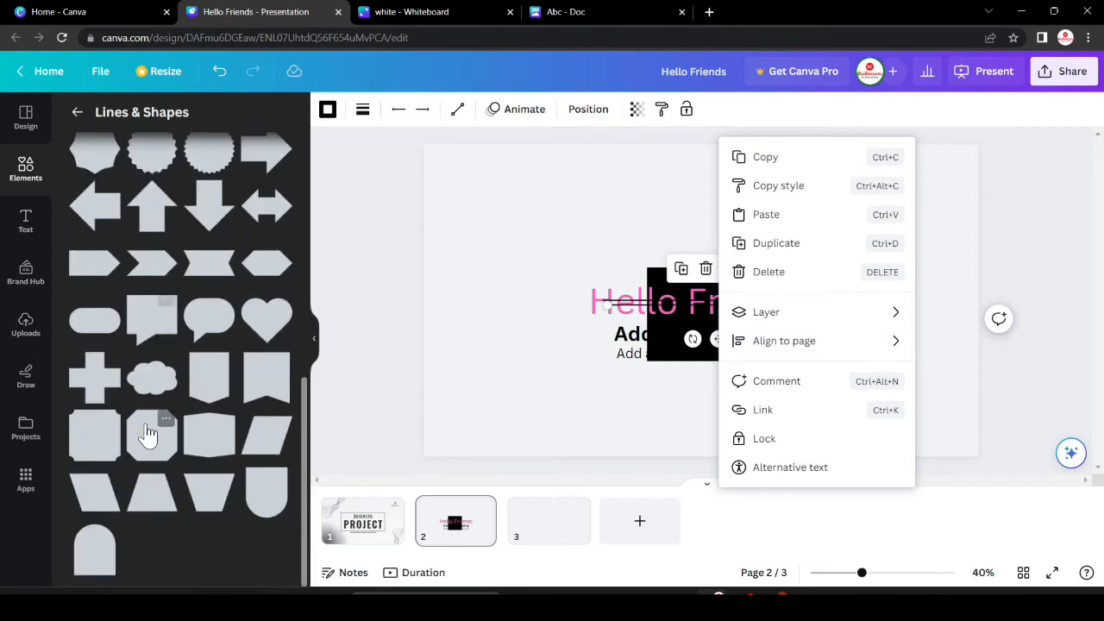
# Browse the element library's categories, examining the graphics and stickers collections and the photos, videos and audio sections below them
pyautogui.scroll(6, 148, 434)
pyautogui.click(76, 112)
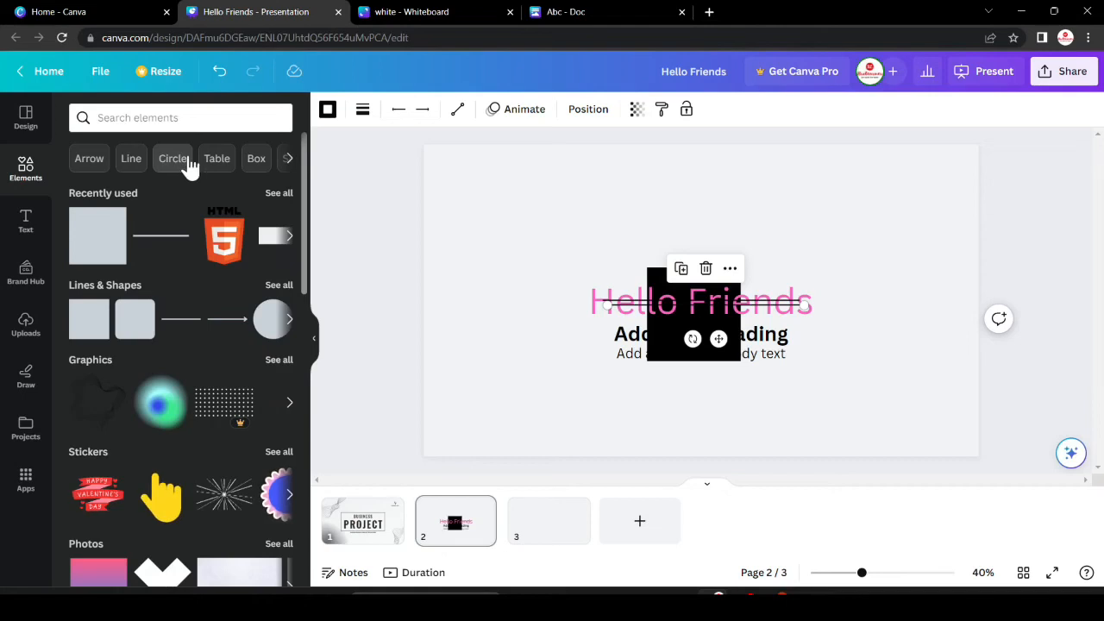
pyautogui.scroll(-2, 222, 237)
pyautogui.scroll(-1, 225, 243)
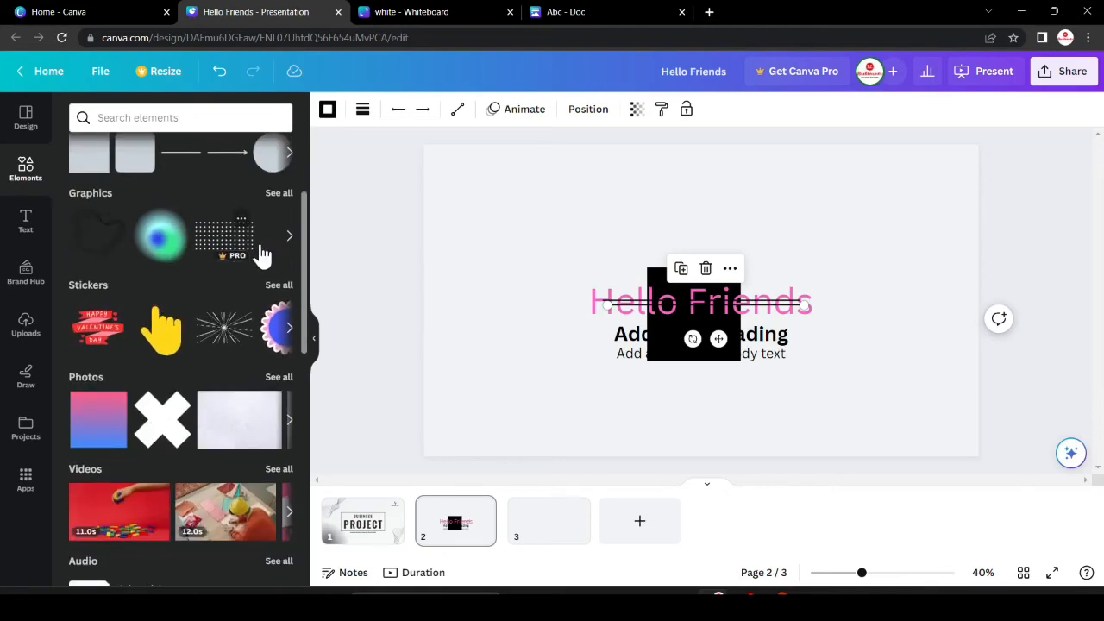
pyautogui.click(289, 238)
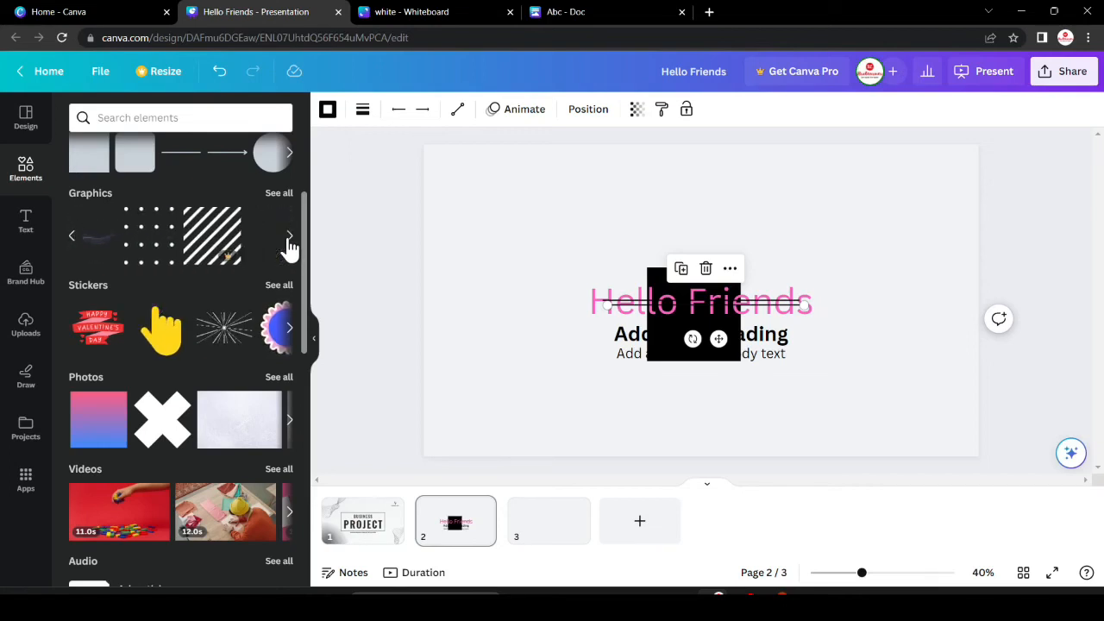
pyautogui.click(289, 238)
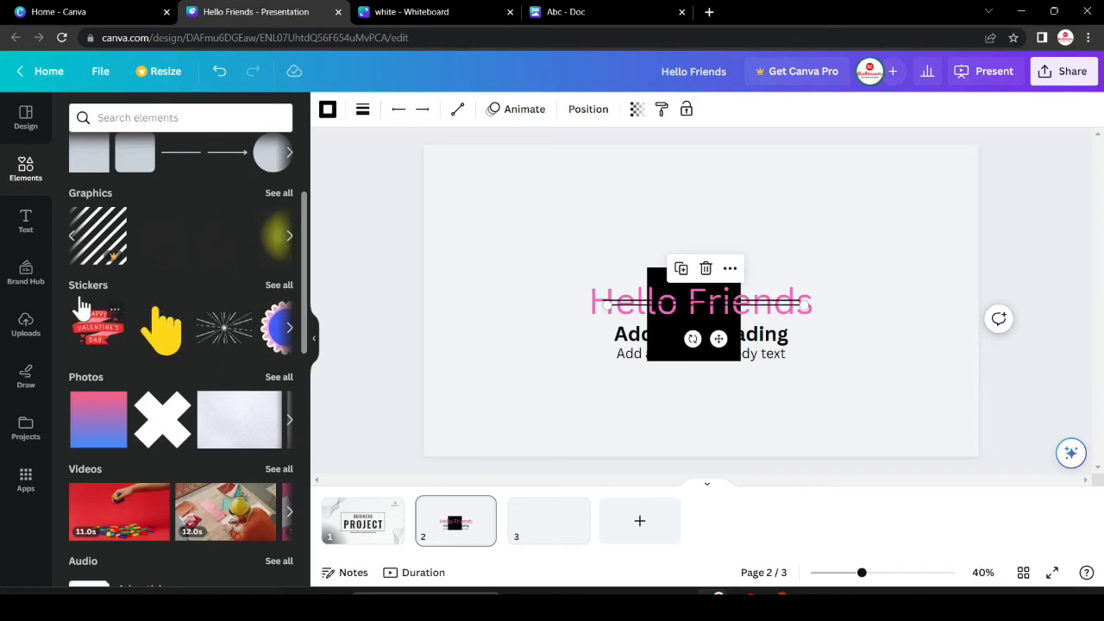
pyautogui.click(287, 329)
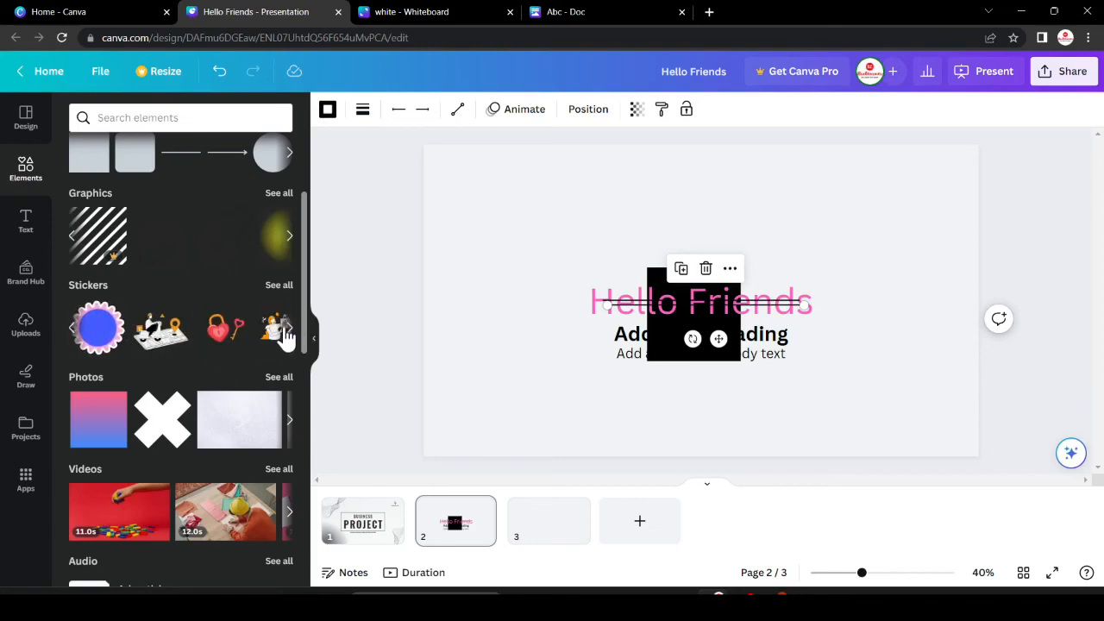
pyautogui.click(205, 119)
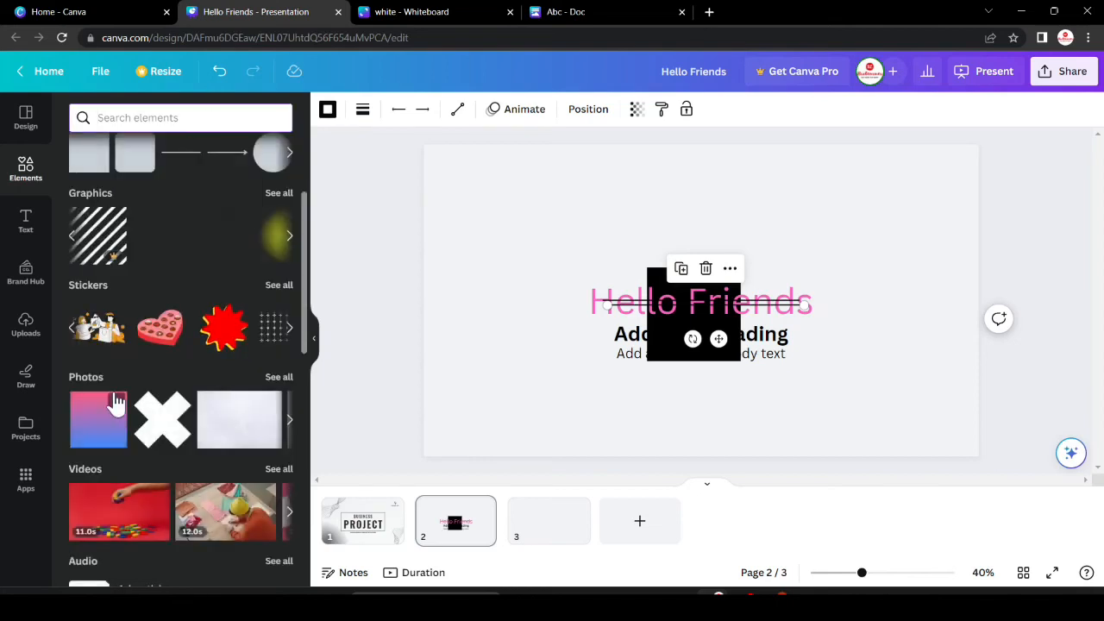
pyautogui.scroll(-5, 116, 404)
# Return to the Canva home page and examine the blank design formats offered for social media and for videos
pyautogui.click(113, 10)
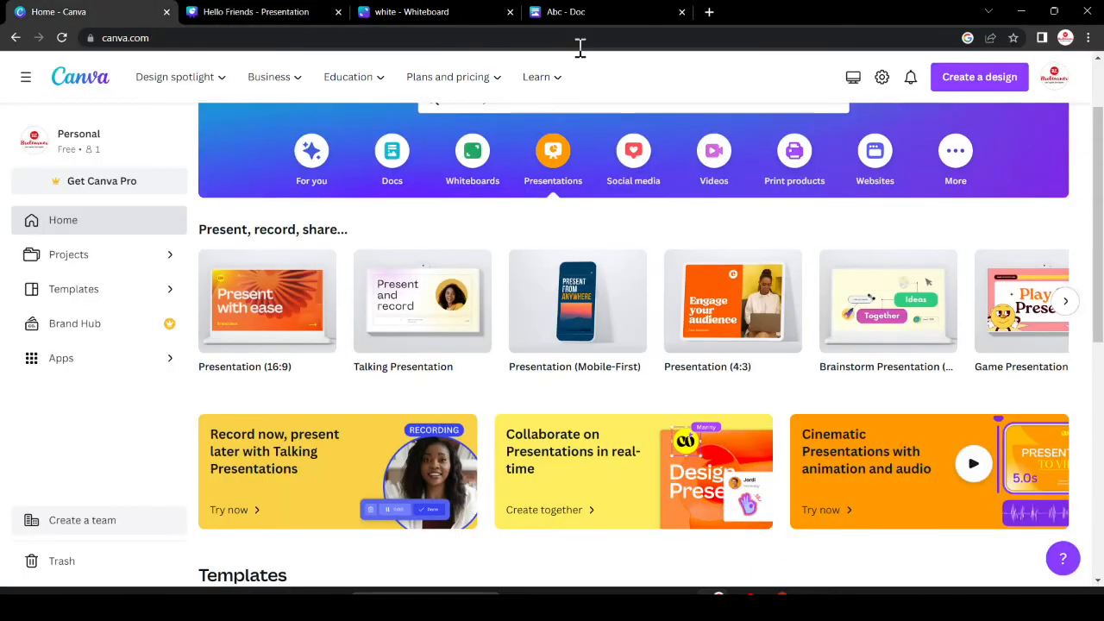
pyautogui.click(655, 145)
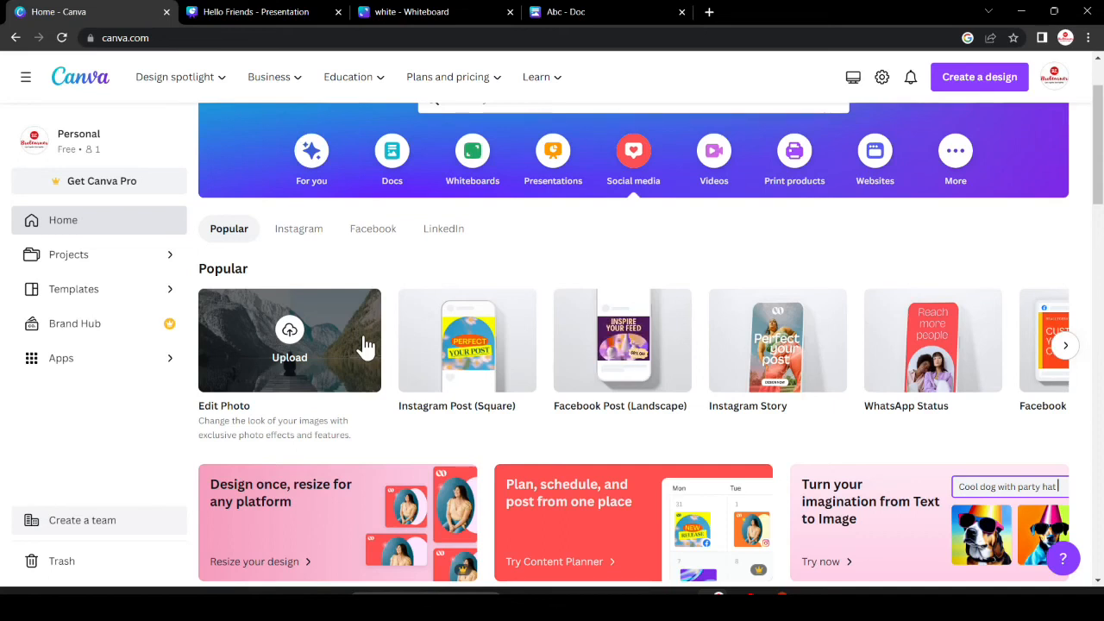
pyautogui.click(1065, 345)
pyautogui.click(1062, 354)
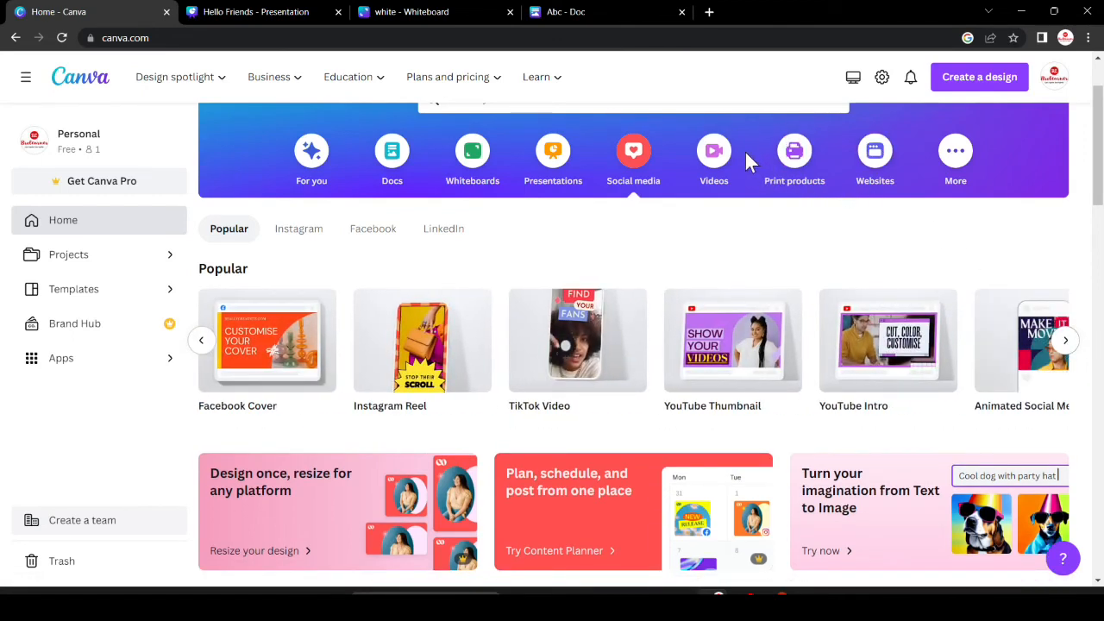
pyautogui.click(715, 156)
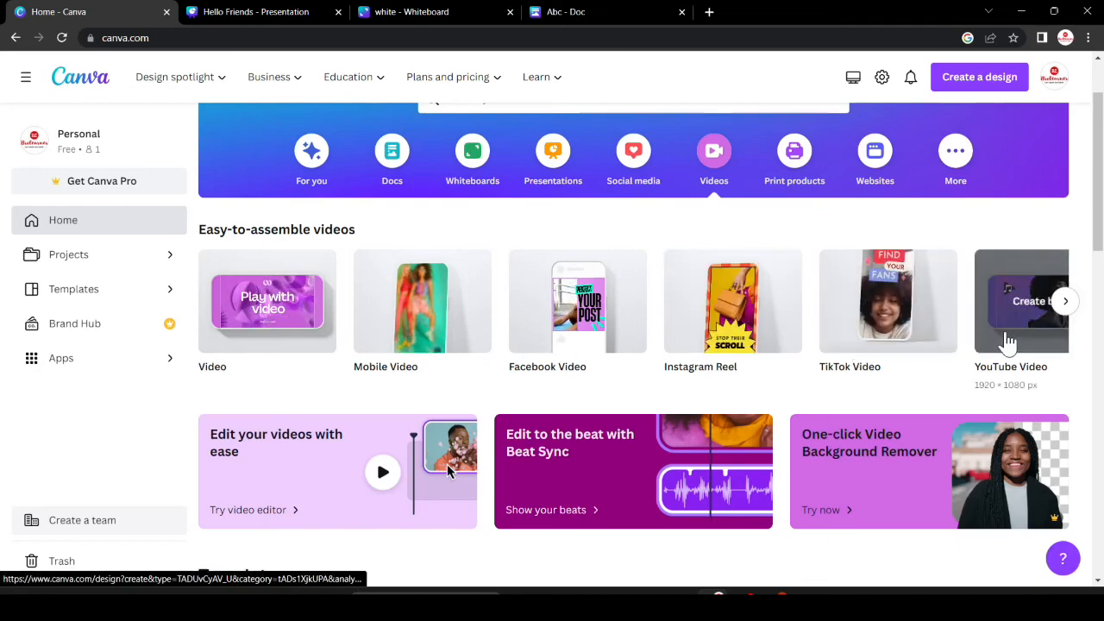
pyautogui.click(1066, 301)
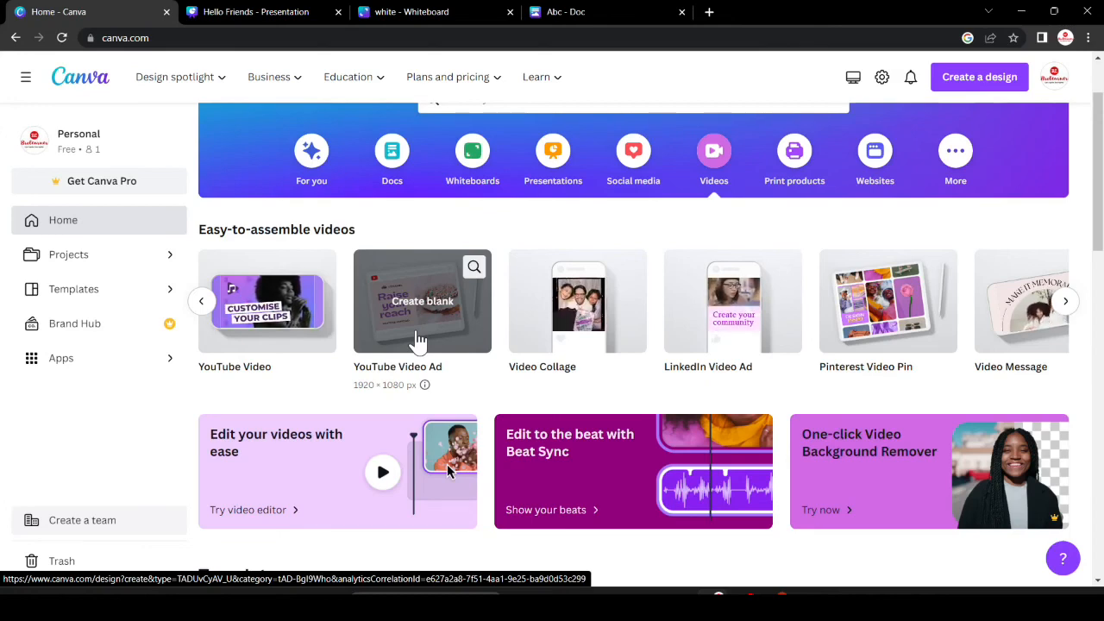
pyautogui.scroll(1, 416, 339)
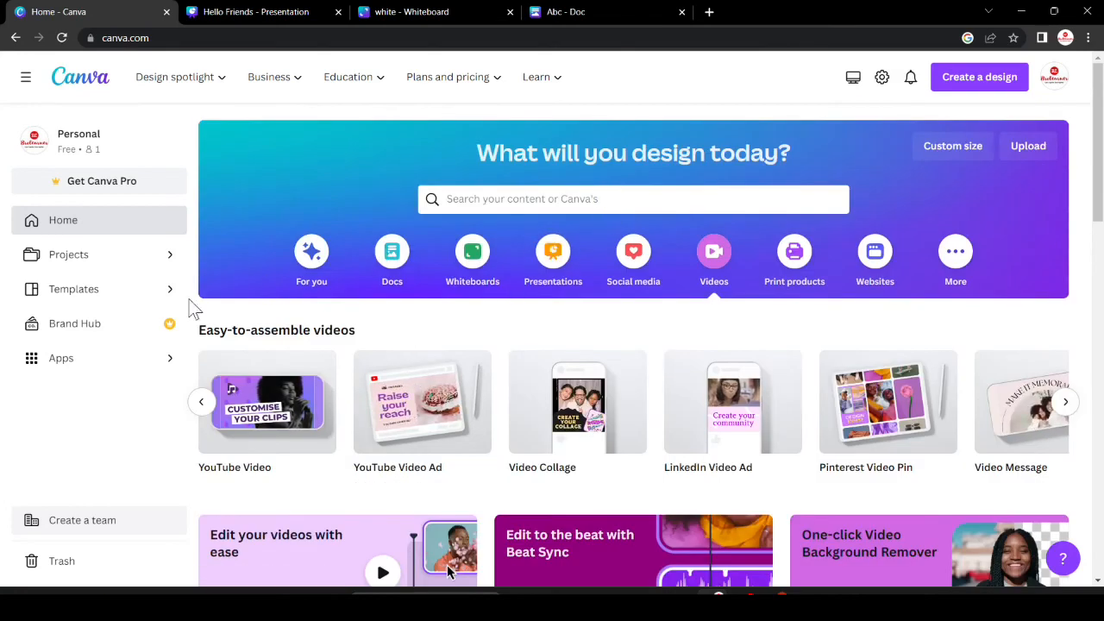
# Create a new folder named "xyz" in the projects area, without sharing it with a team
pyautogui.click(38, 261)
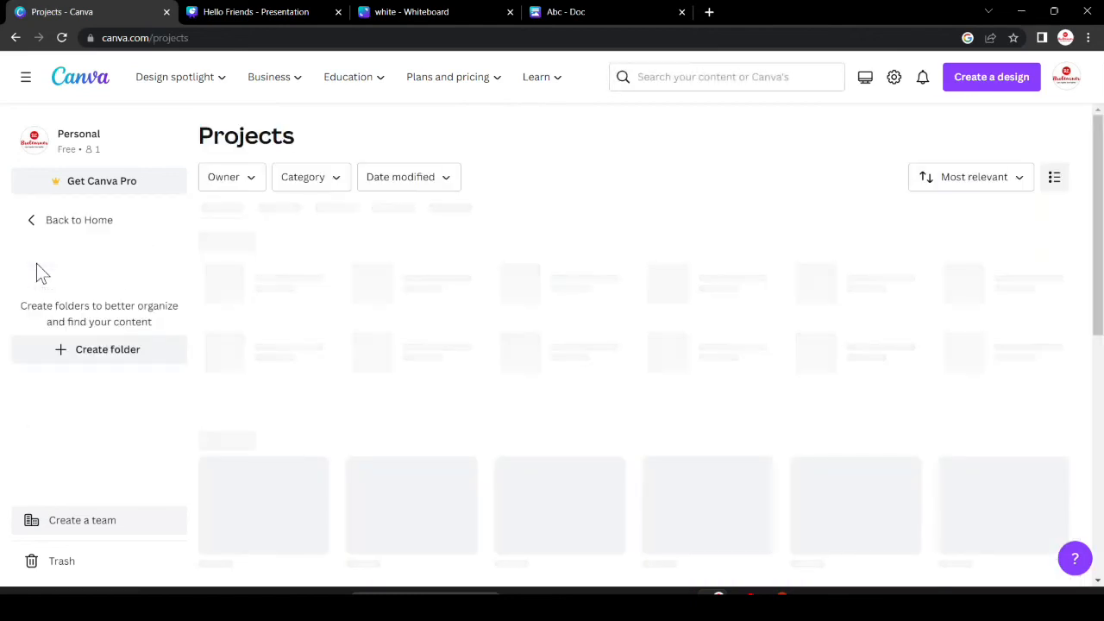
pyautogui.click(95, 349)
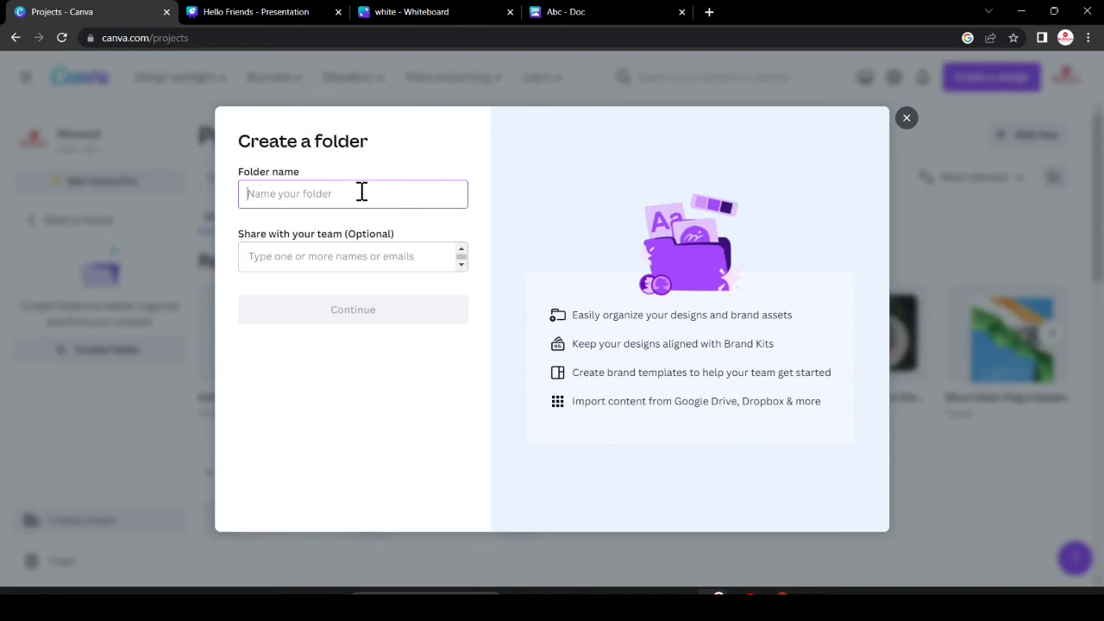
pyautogui.write('xyz')
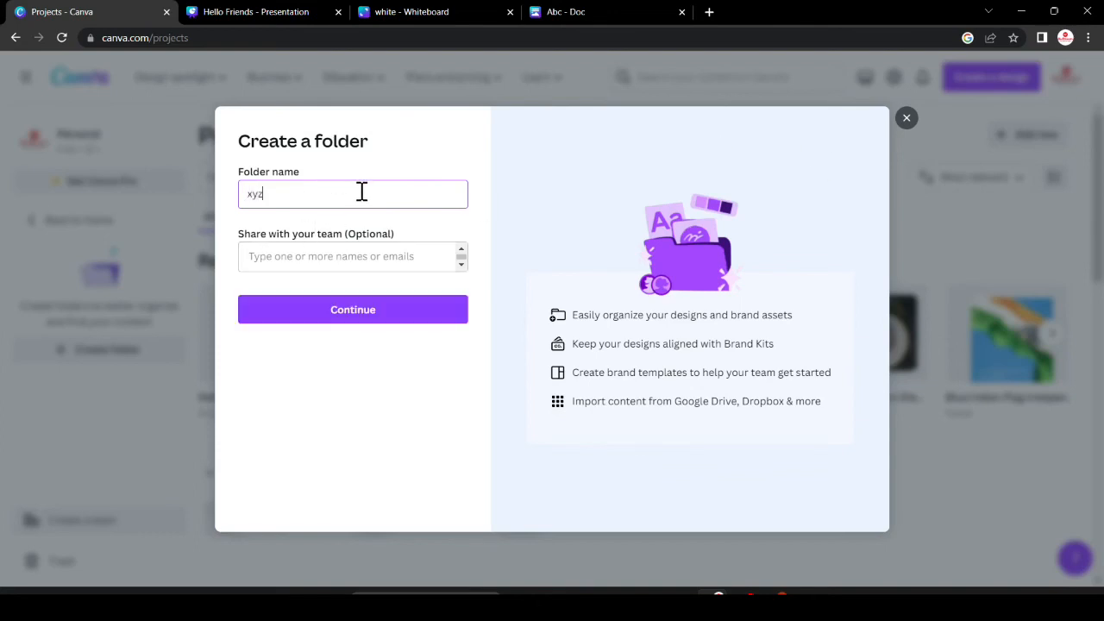
pyautogui.click(370, 314)
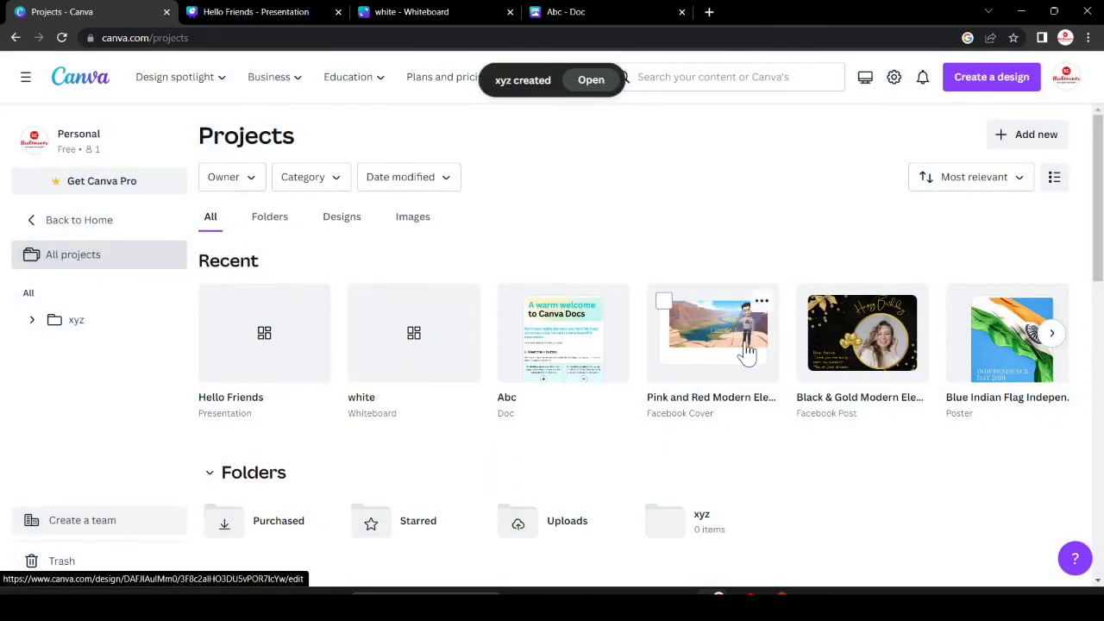
# Open the recent "Pink and Red Modern Elegant Fashion Store Facebook Cover" design, delete all artwork on its page and dismiss the sticker tip
pyautogui.scroll(-1, 641, 425)
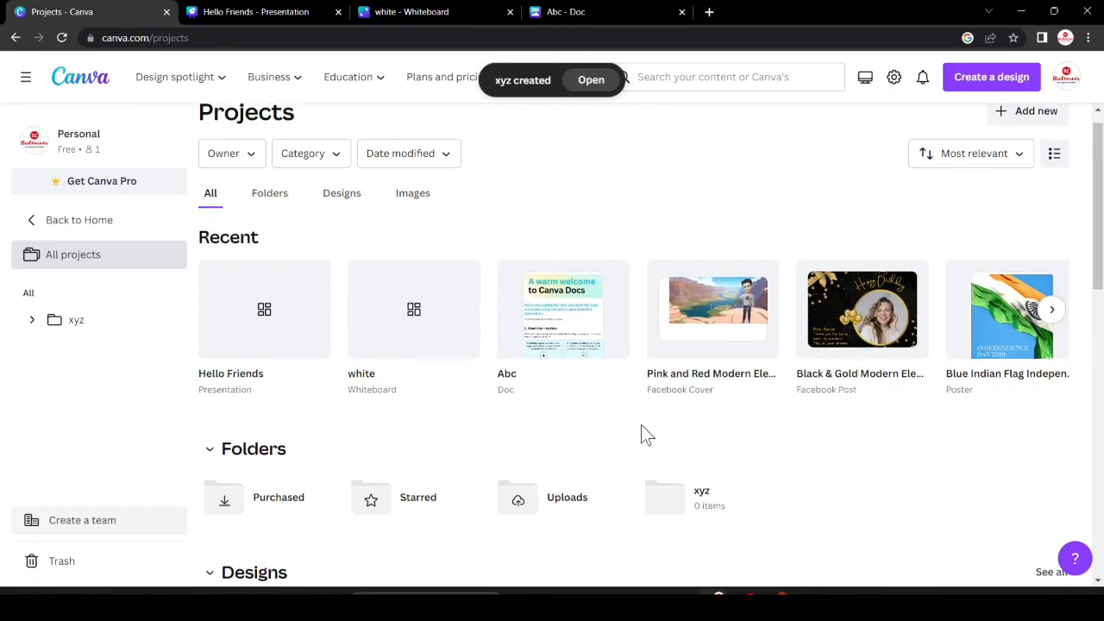
pyautogui.click(729, 333)
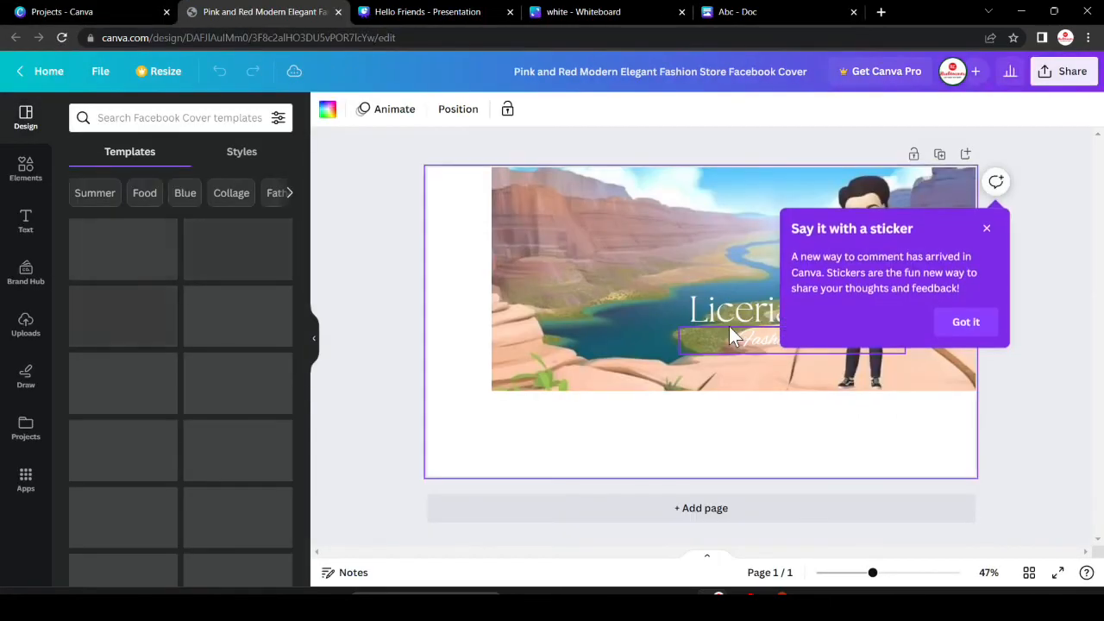
pyautogui.click(576, 330)
pyautogui.press('Delete')
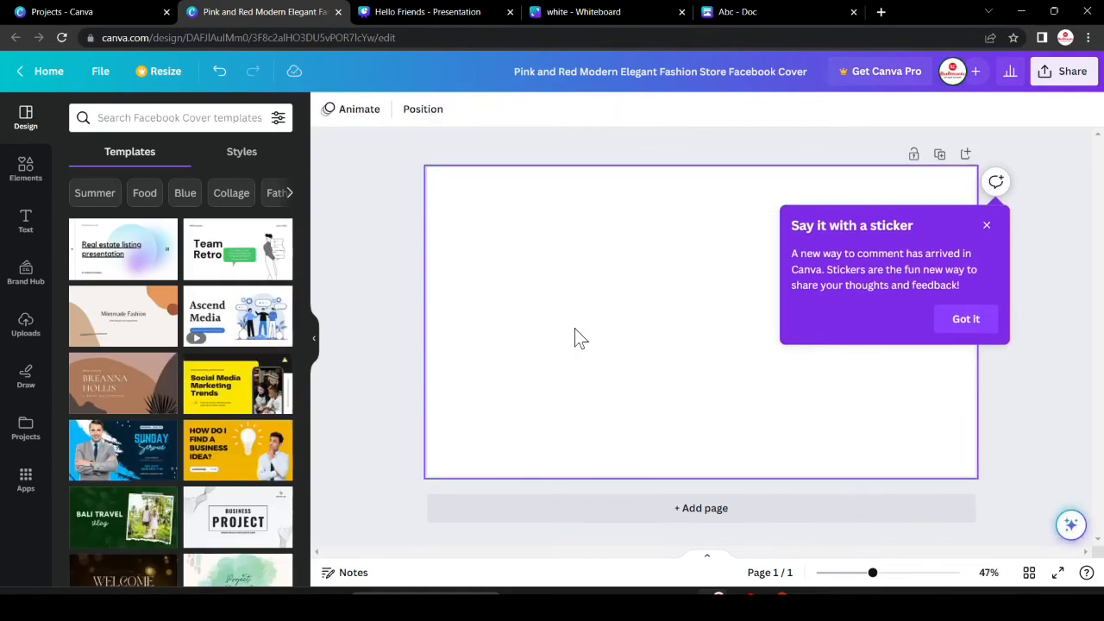
pyautogui.click(977, 323)
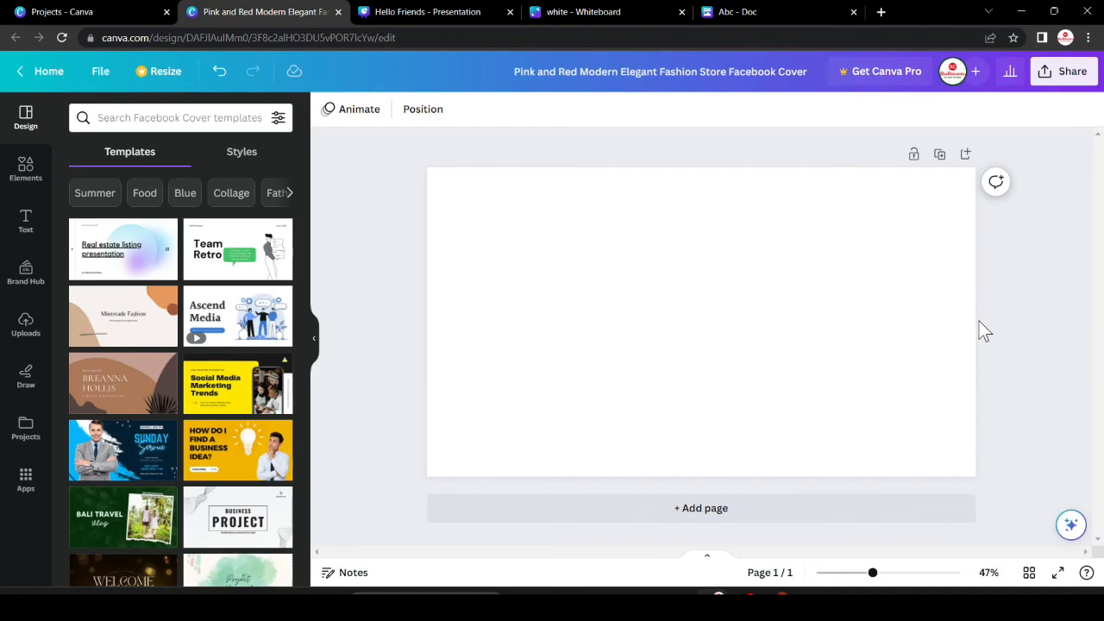
# Undo the last change on the Facebook Cover page
pyautogui.hotkey('ctrl', 'z')
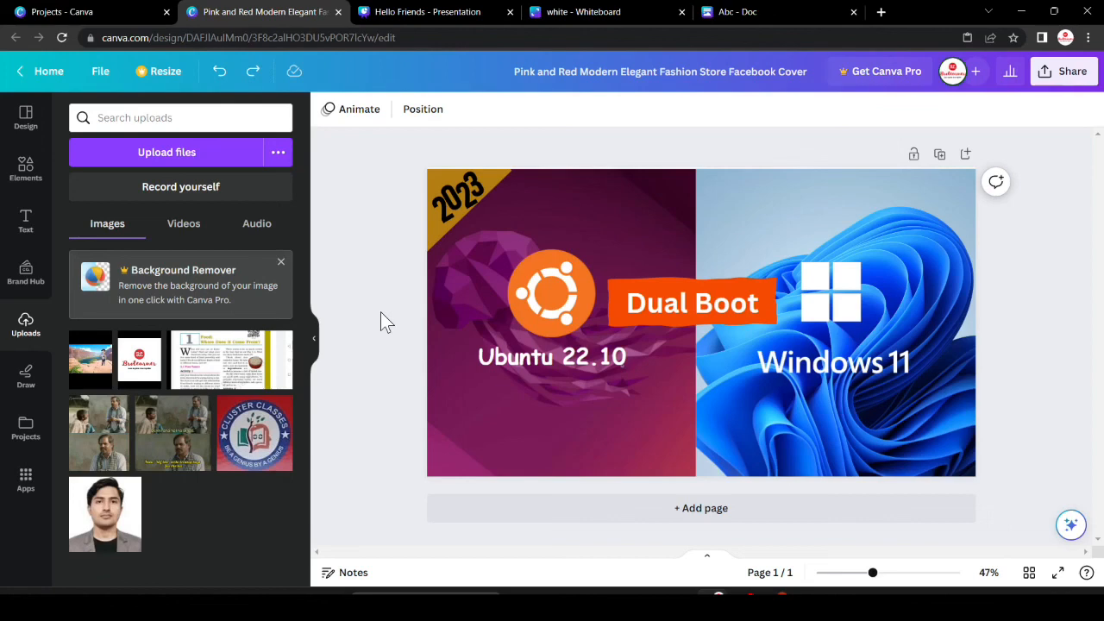